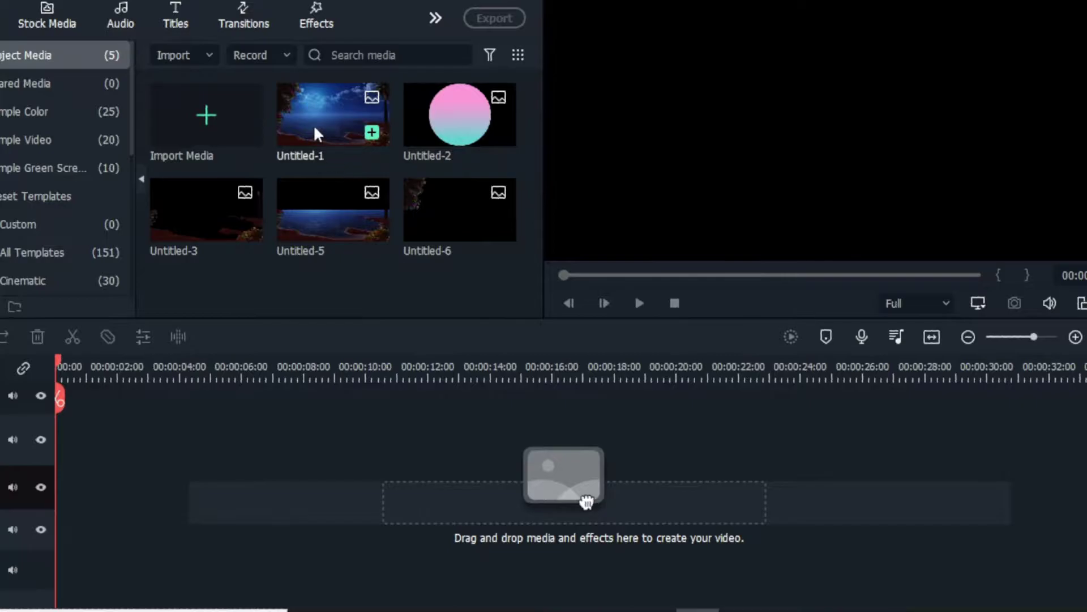
Preview the Untitled-1 beach, Untitled-3, Untitled-5 ocean and Untitled-6 images.
double_click(328, 138)
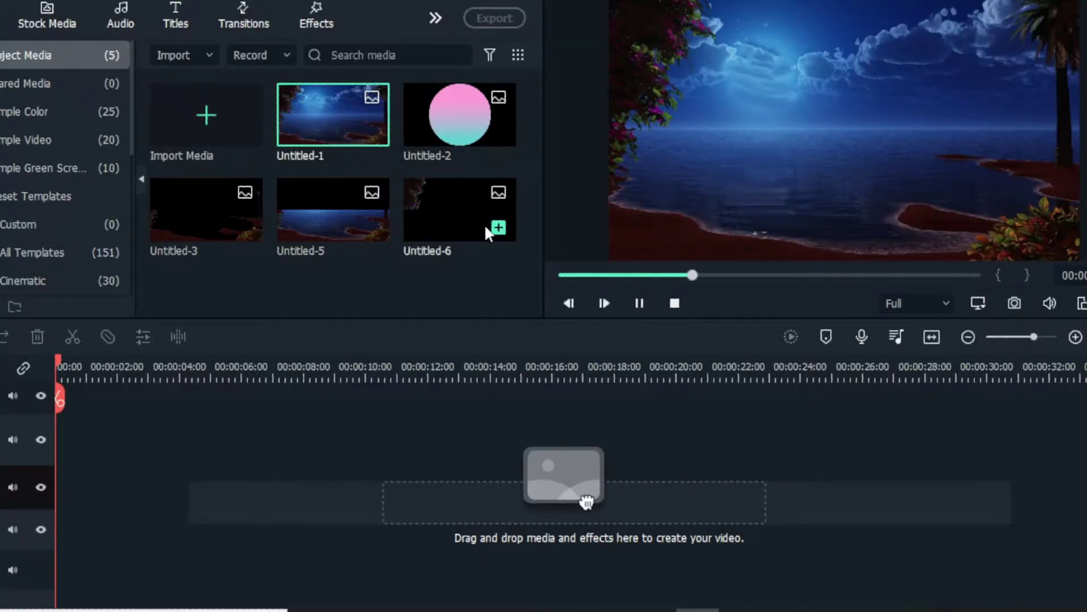
double_click(192, 218)
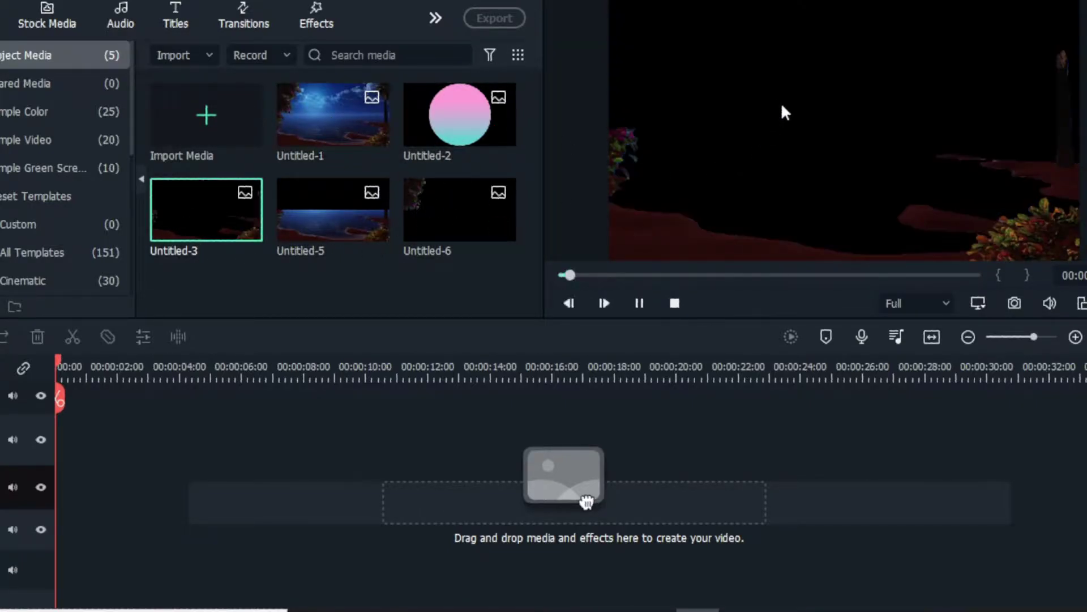
double_click(332, 225)
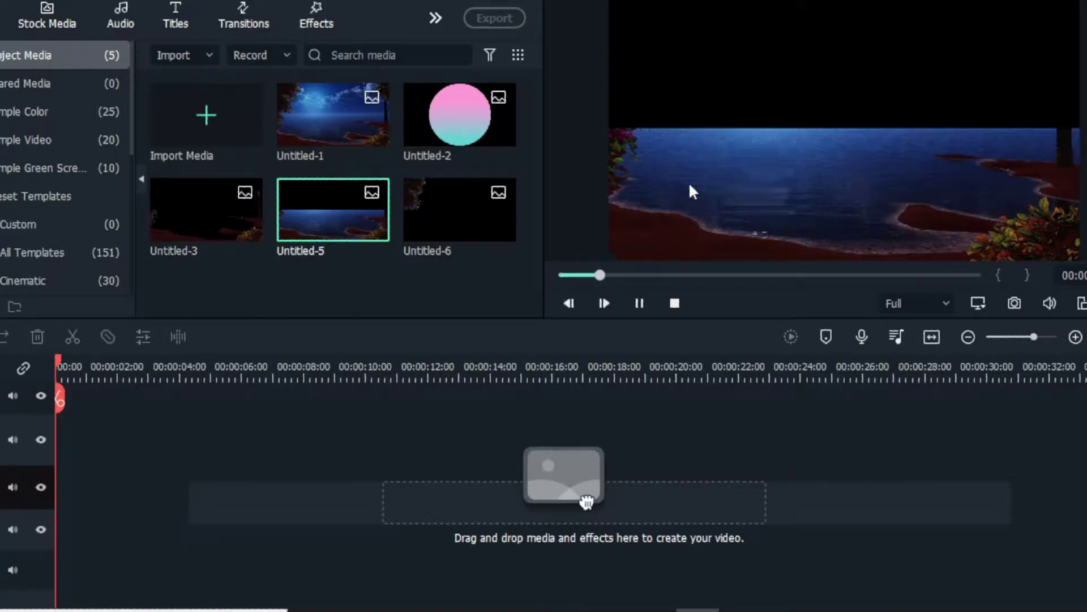
double_click(453, 219)
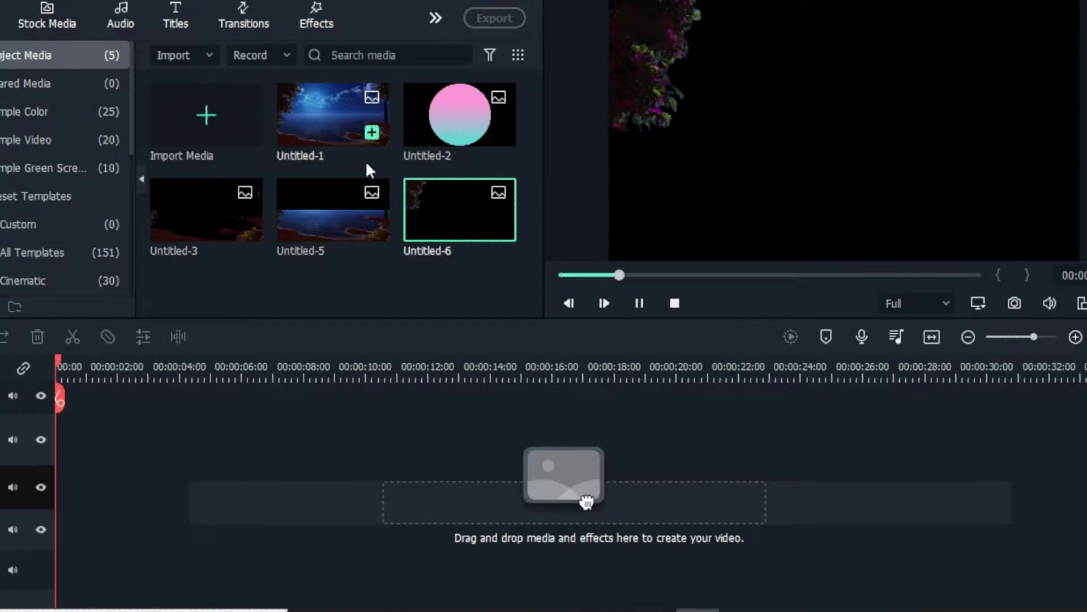
Put the Untitled-1 beach image at the timeline start and the Untitled-2 circle on the track above.
double_click(317, 135)
left_click_drag(587, 501, 43, 552)
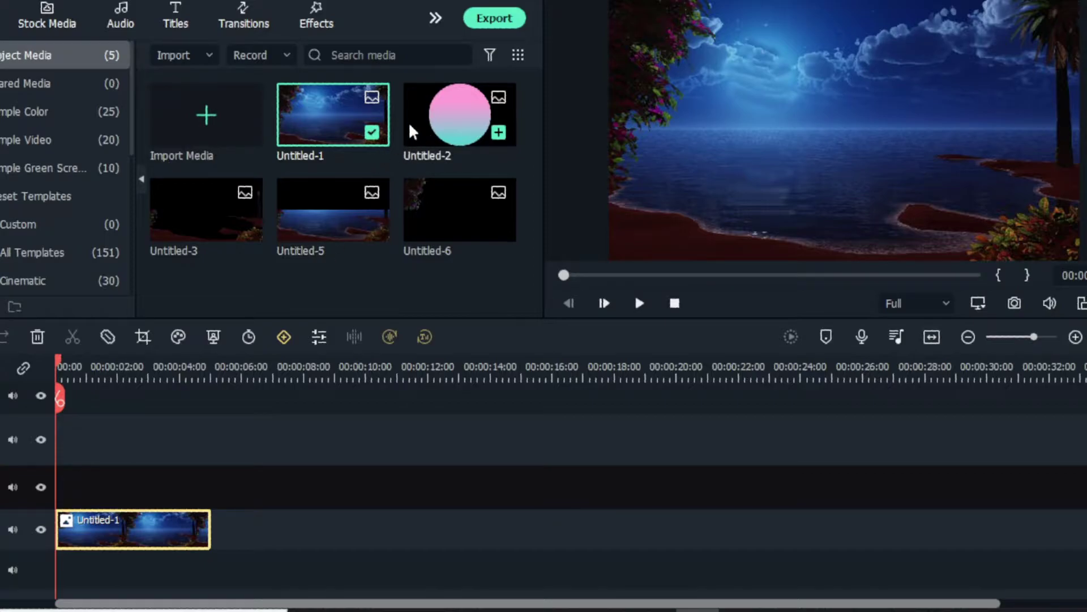
left_click_drag(424, 132, 56, 501)
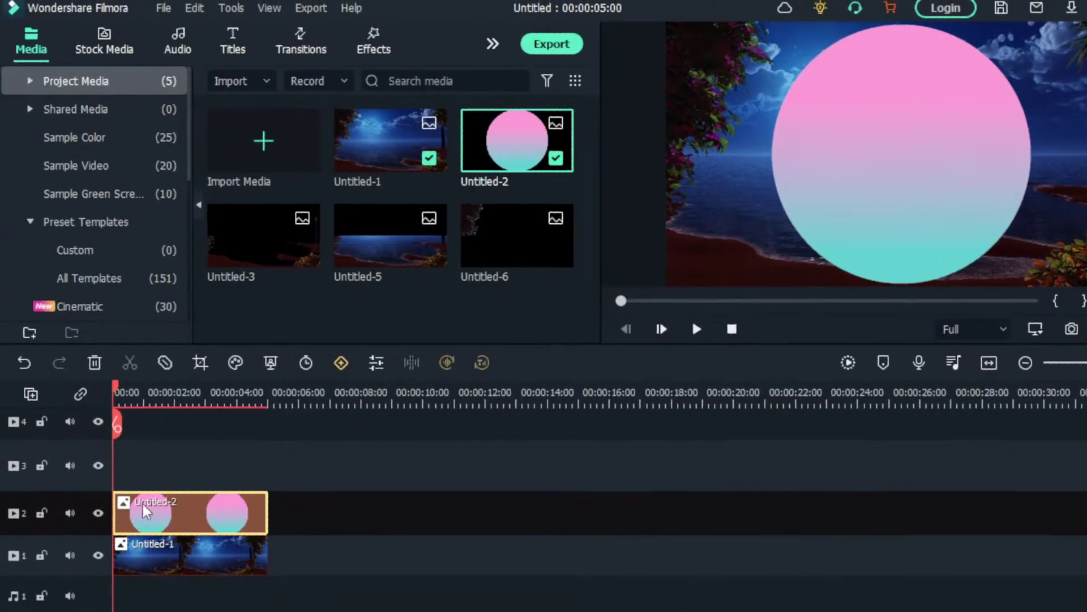
Scale the Untitled-2 circle clip down to 52% in its Image settings.
double_click(146, 511)
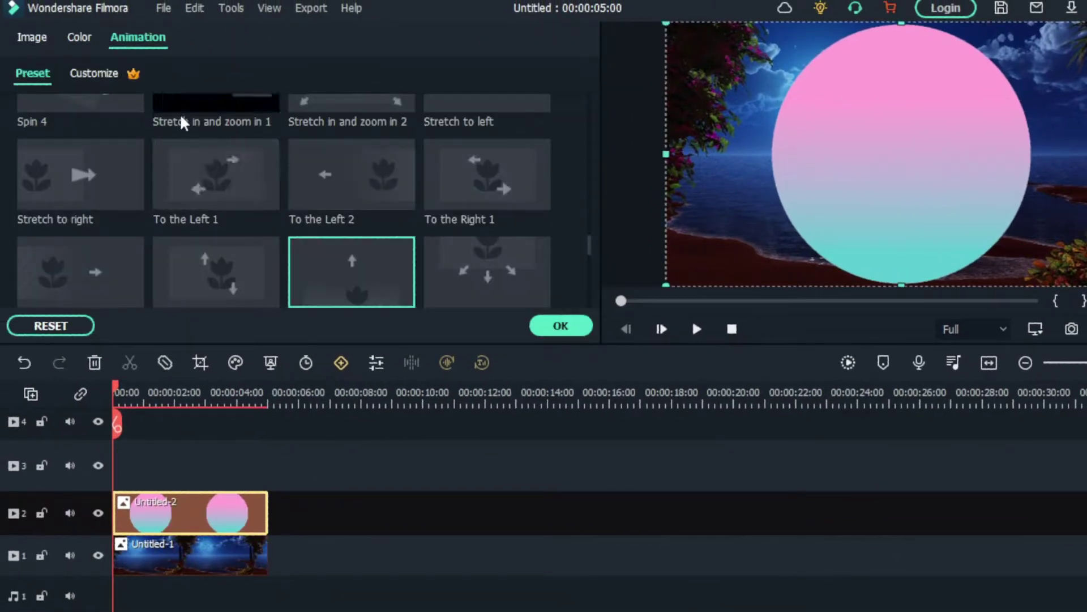
left_click(34, 38)
scroll(216, 217, "up", 3)
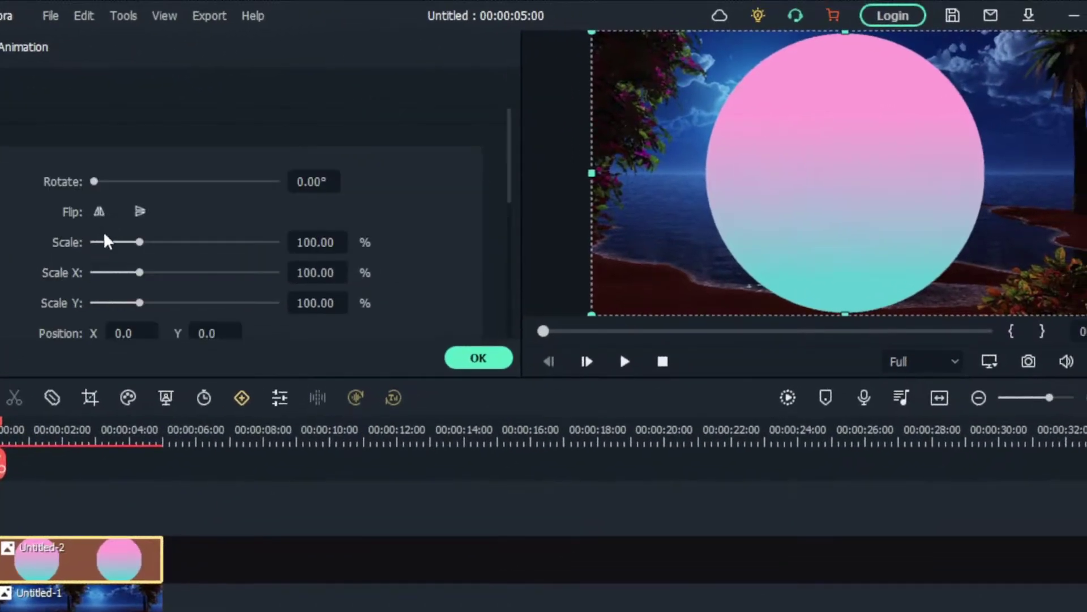
left_click_drag(141, 246, 119, 250)
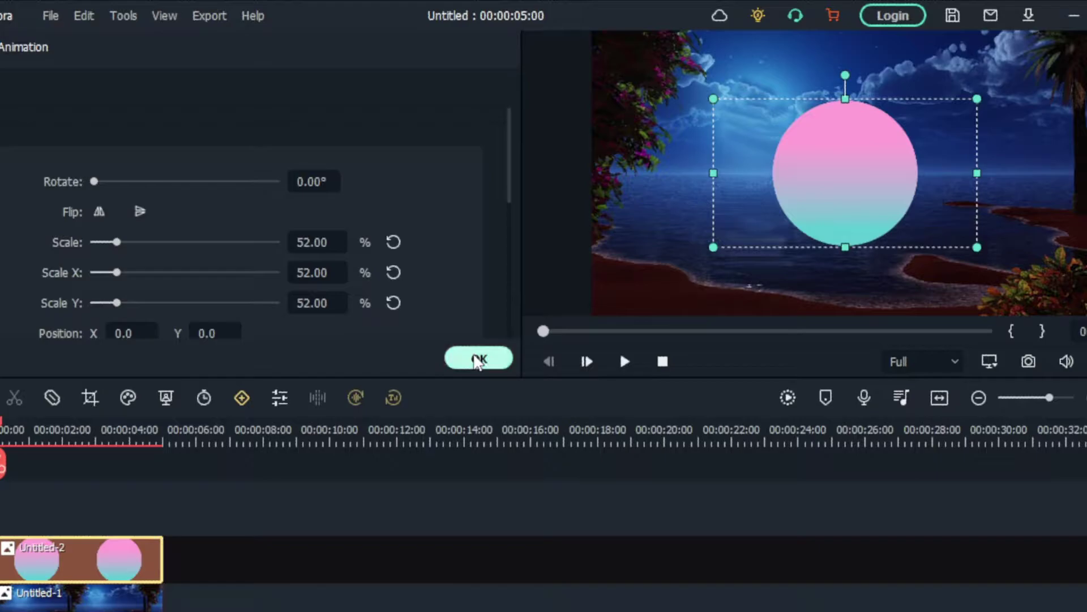
left_click(477, 358)
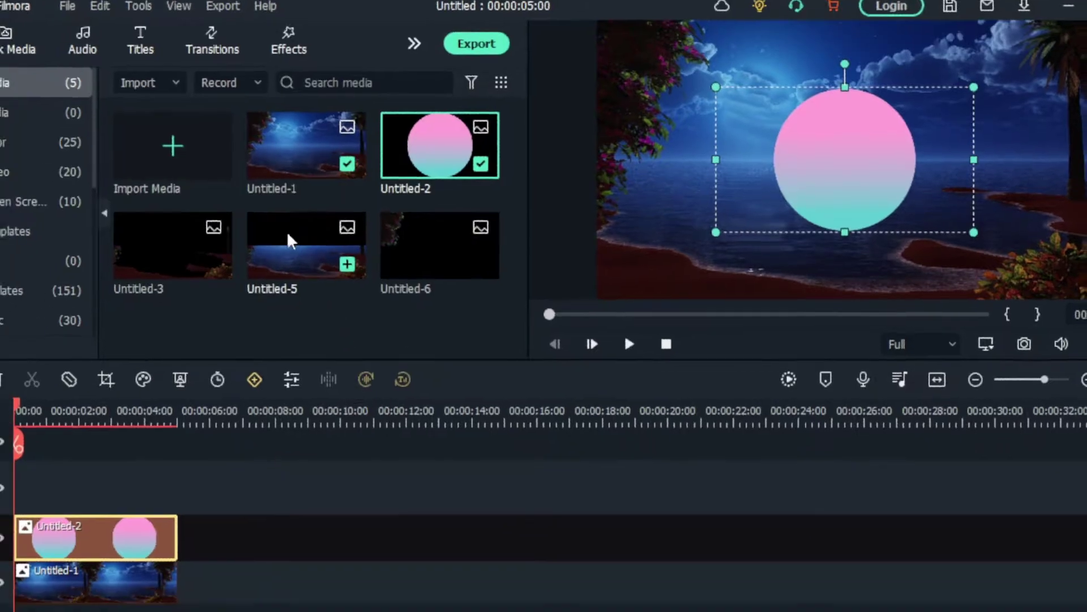
Overlay the Untitled-5 ocean image above the circle at the start, toggling its visibility to compare.
left_click(291, 258)
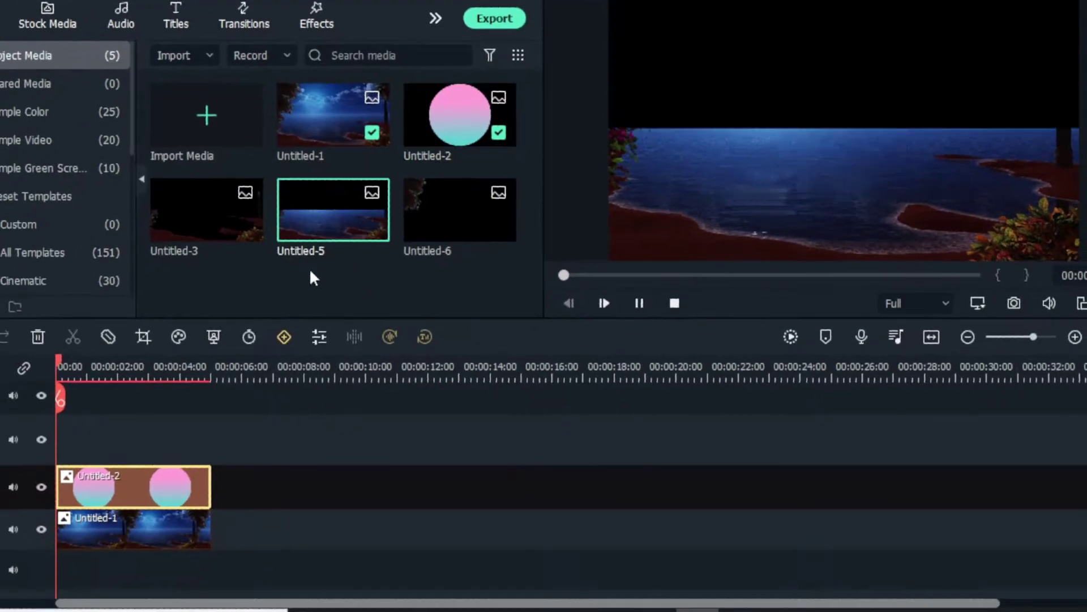
left_click_drag(347, 229, 58, 437)
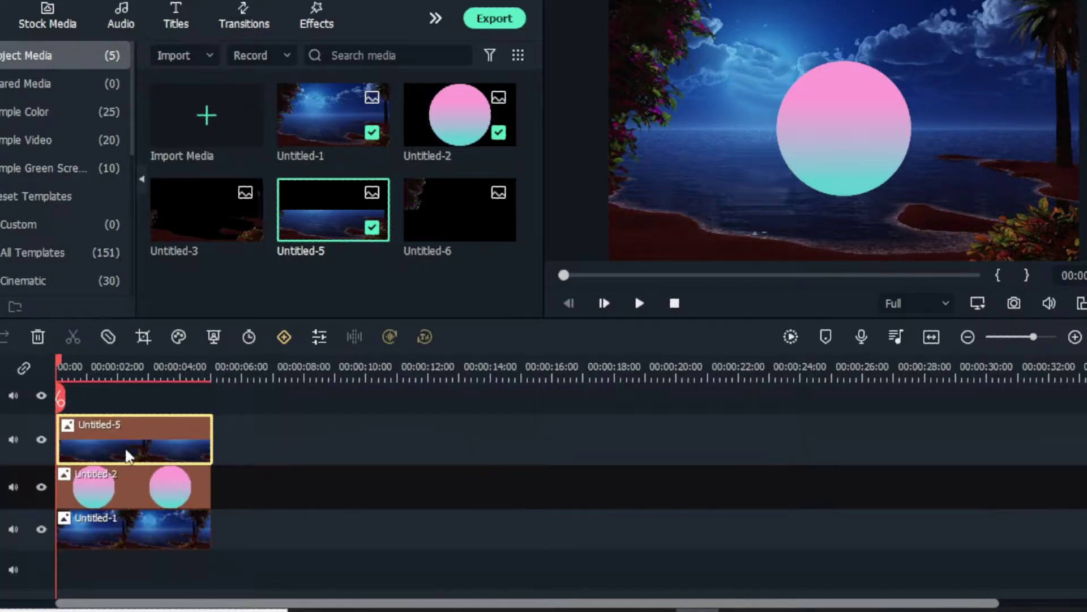
left_click(138, 502)
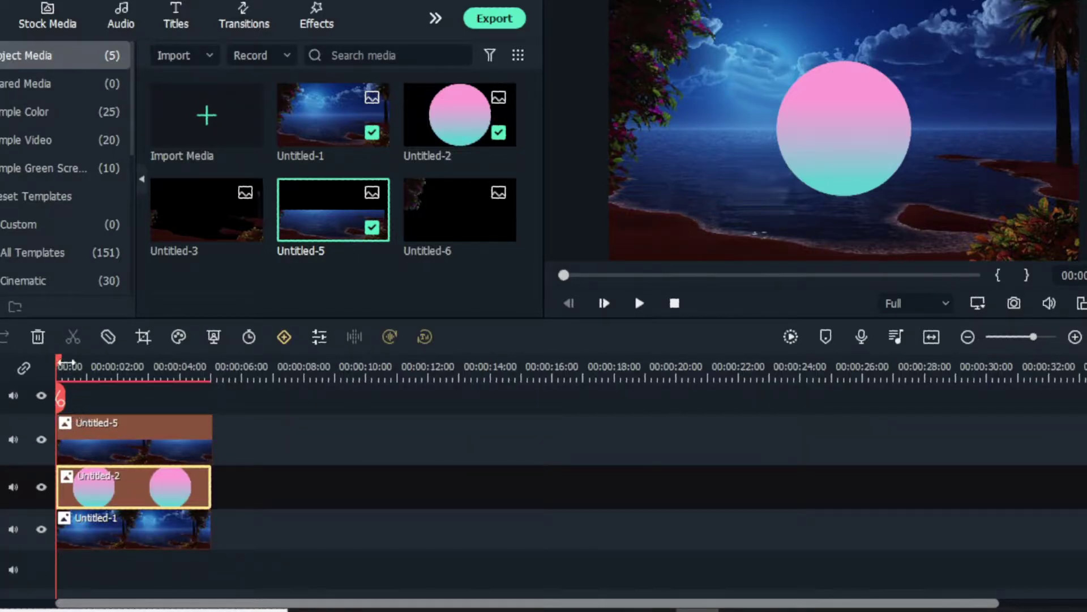
mouse_move(59, 362)
left_mouse_down()
mouse_move(111, 375)
mouse_move(75, 373)
left_mouse_up()
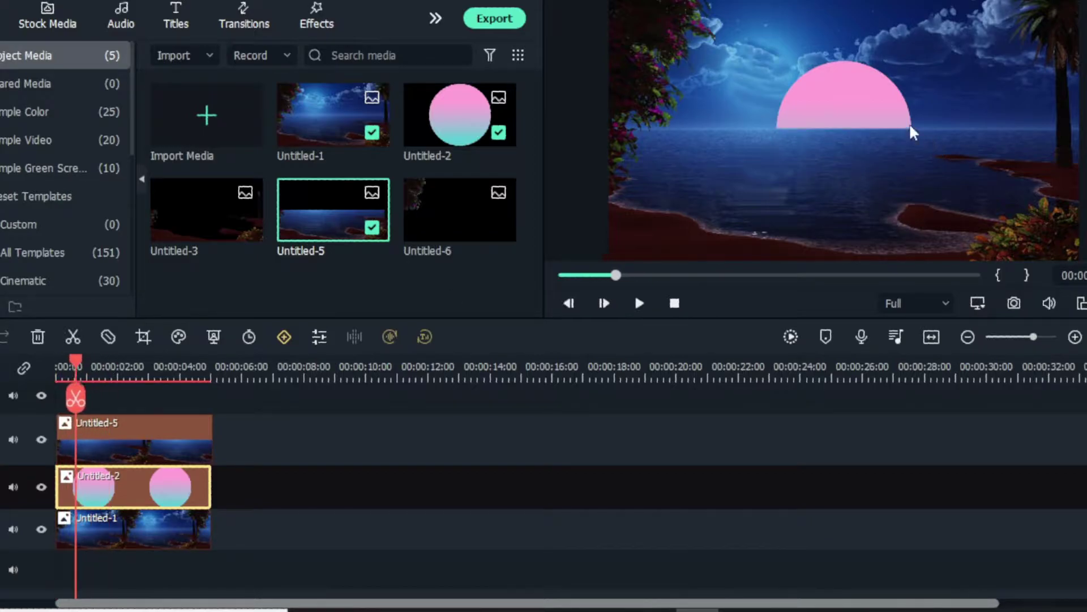
left_click(33, 437)
left_click(33, 437)
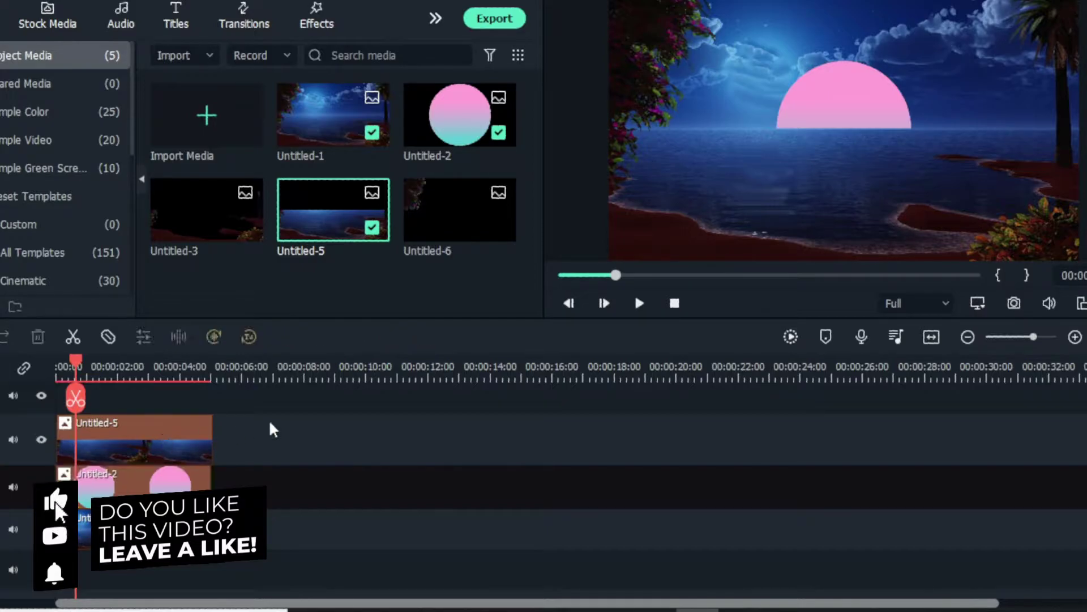
scroll(265, 427, "up", 1)
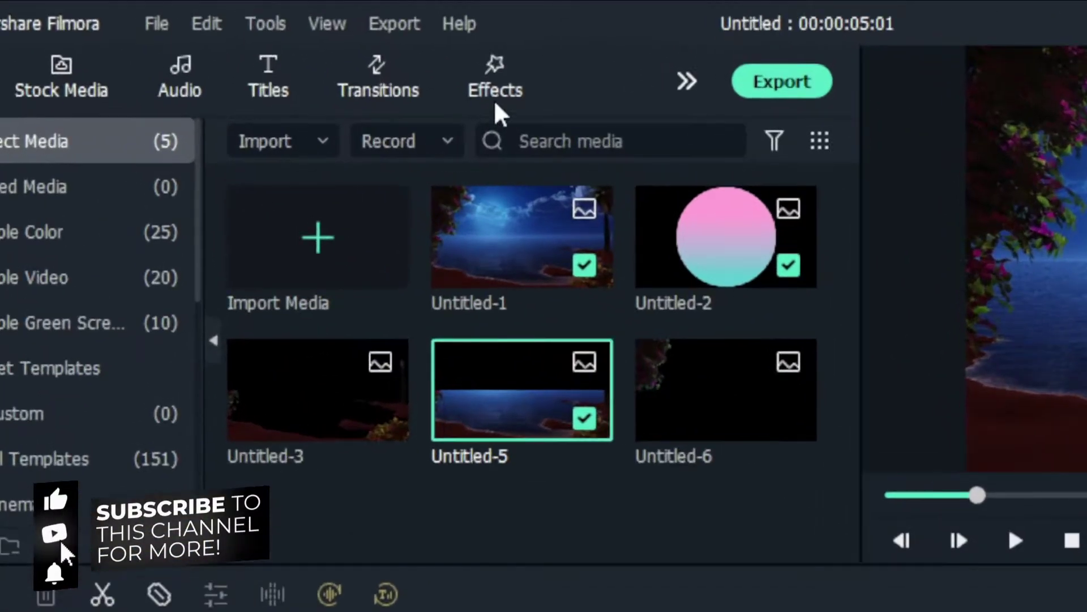
Search the effects for 'water reflection' and add Water Reflection on the top track.
left_click(317, 19)
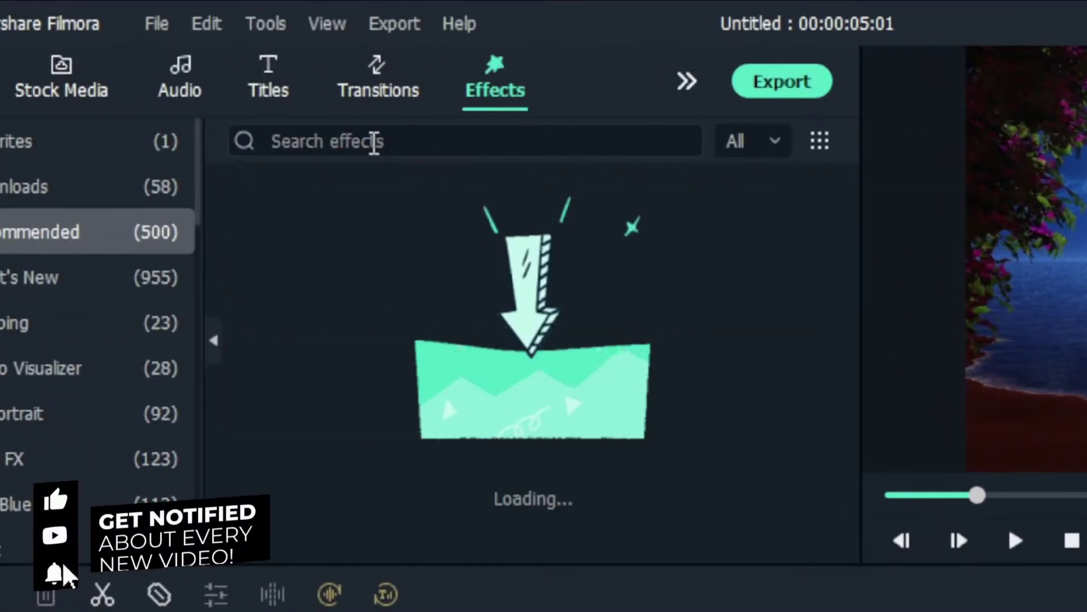
left_click(345, 148)
type("wa")
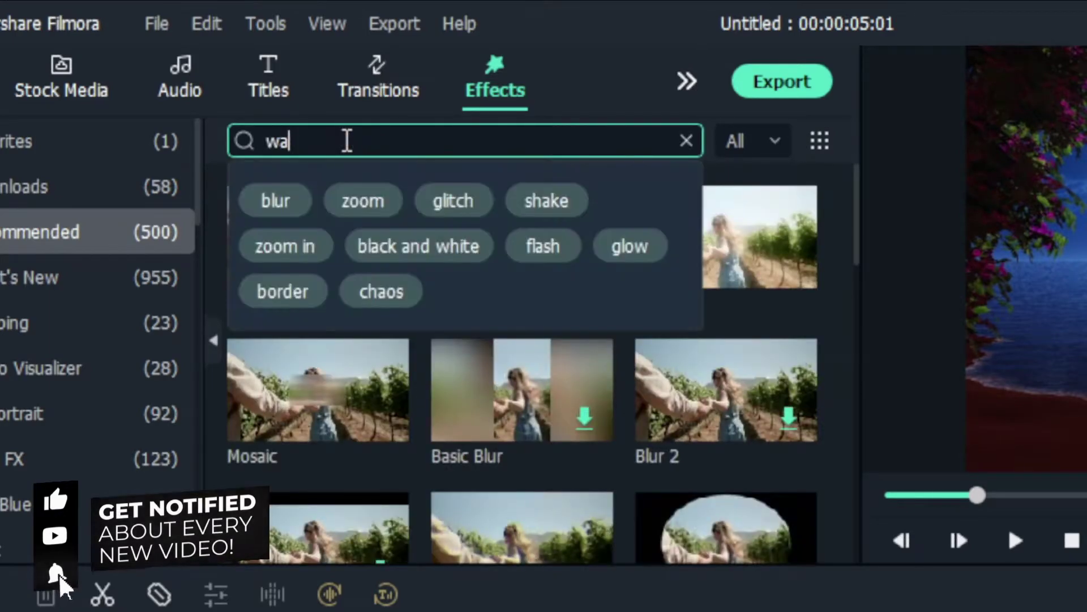
type("ter refle")
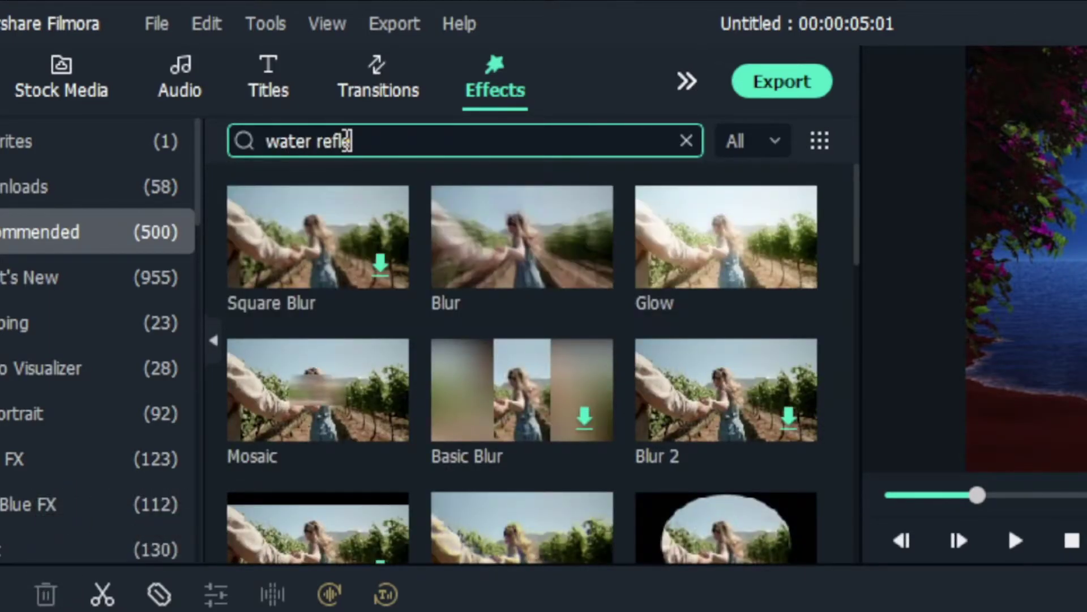
type("x")
key("BackSpace")
type("ction")
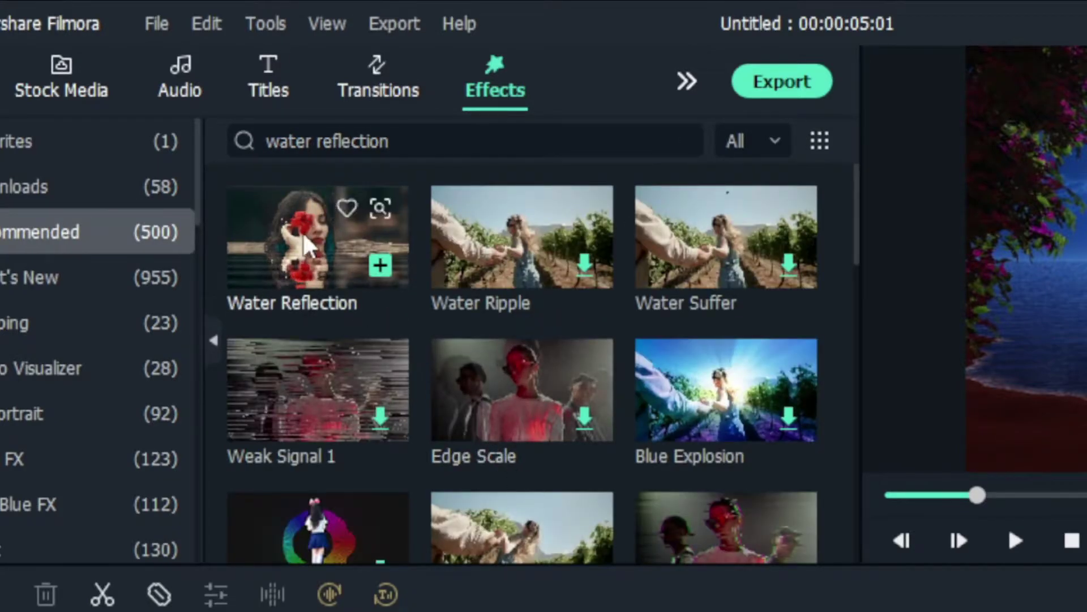
left_click_drag(304, 250, 366, 611)
left_click_drag(448, 212, 158, 352)
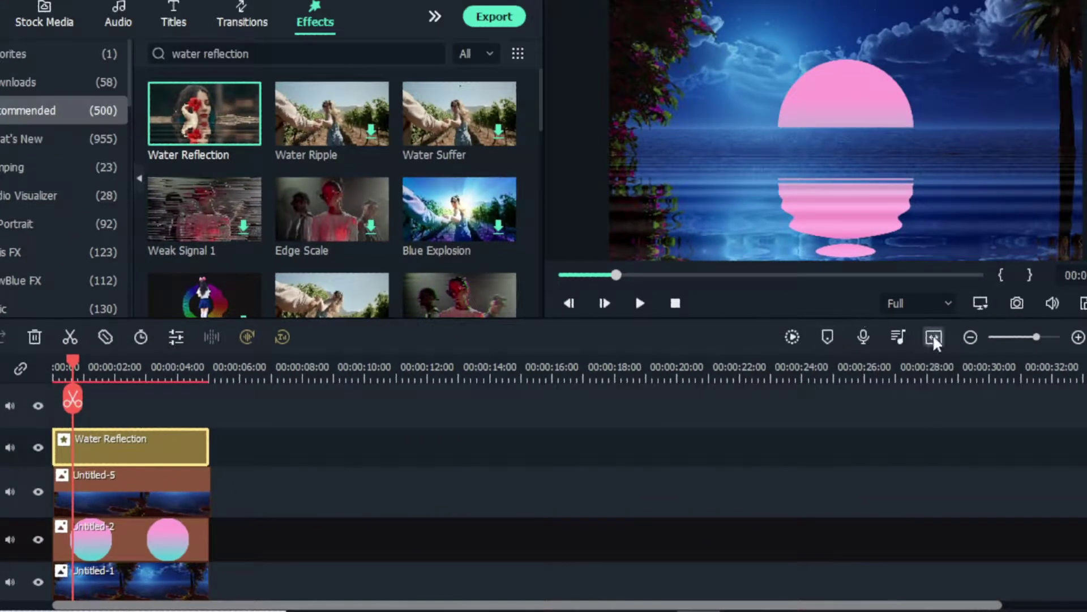
Raise the Water Reflection height to 0.96 and Ripple Size to 25, then preview the ripples.
left_click(934, 337)
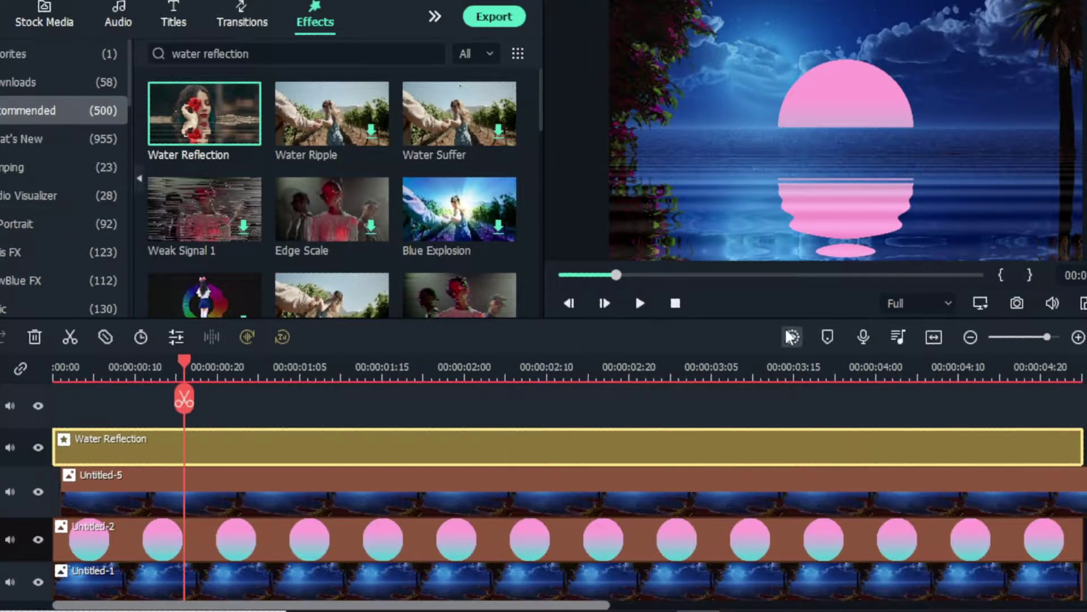
double_click(422, 454)
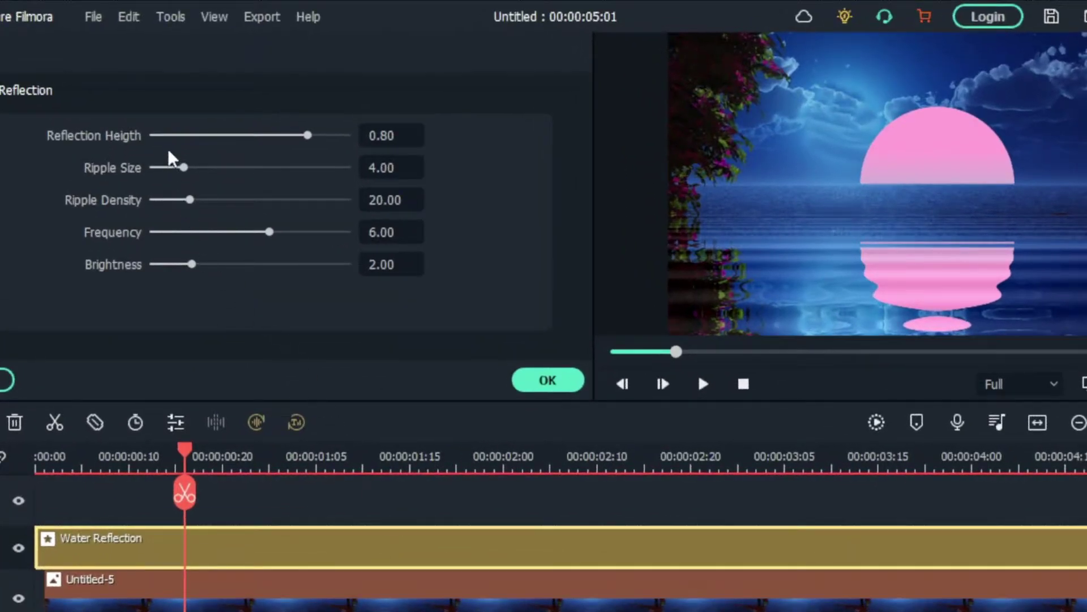
left_click_drag(311, 138, 355, 151)
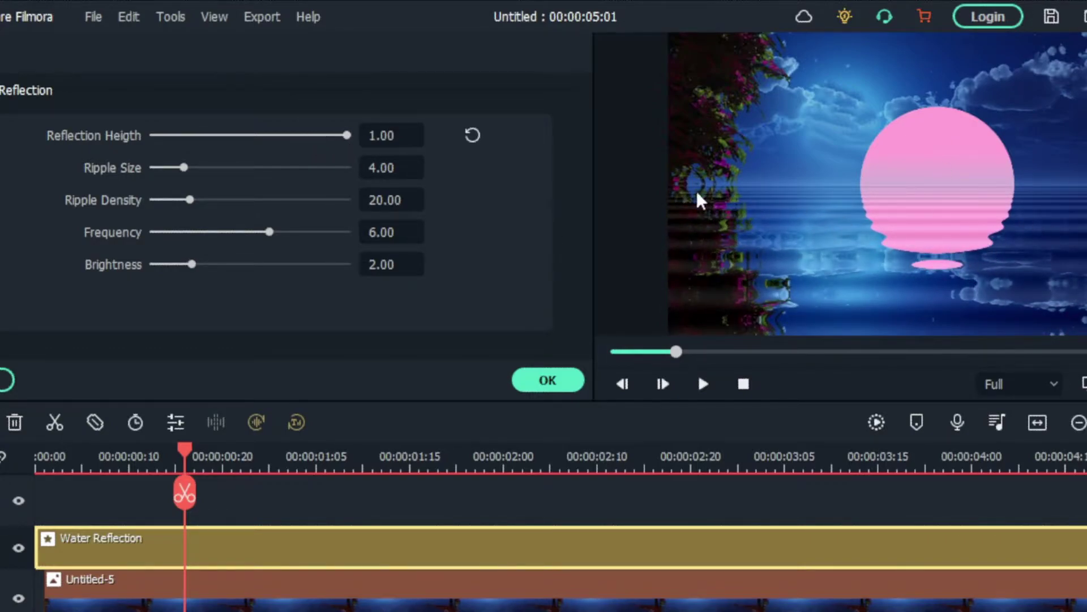
left_click_drag(209, 172, 387, 177)
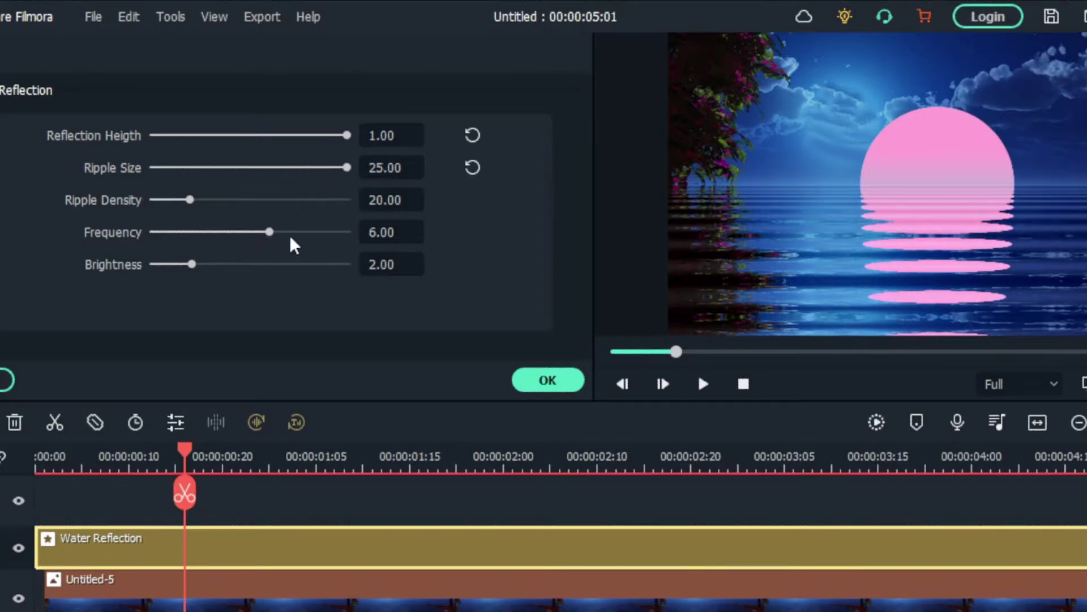
left_click_drag(193, 455, 92, 455)
key("space")
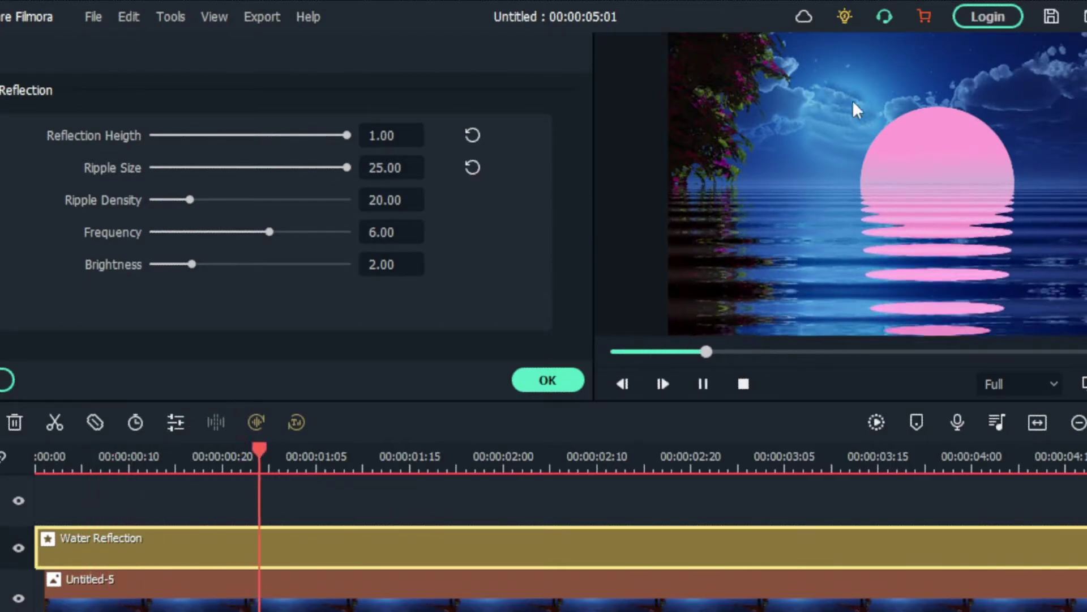
key("space")
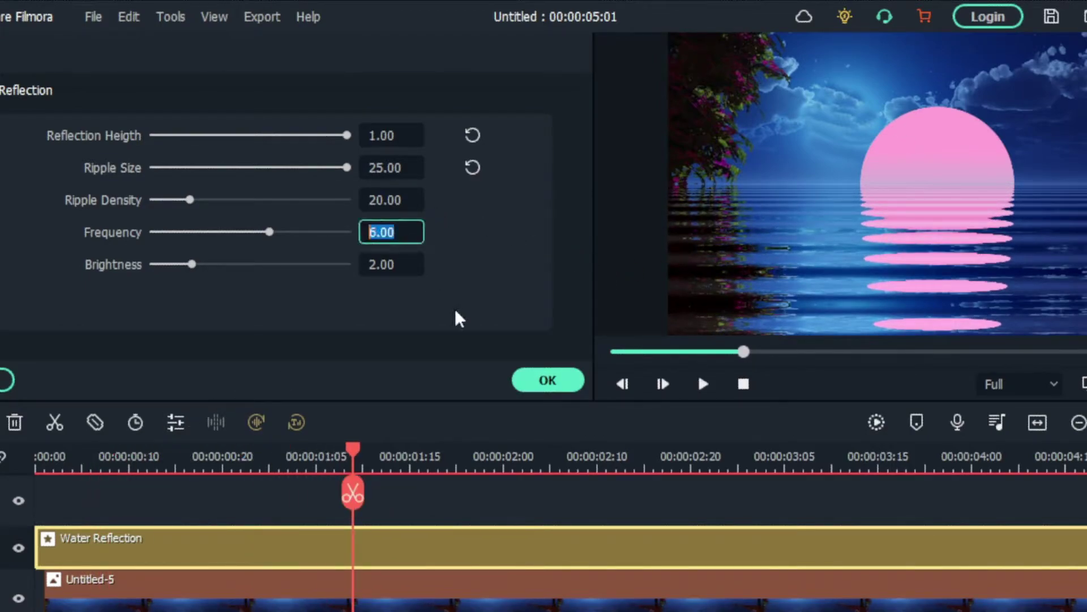
Set the reflection Frequency to 1.00 and preview the slower ripples.
key("Return")
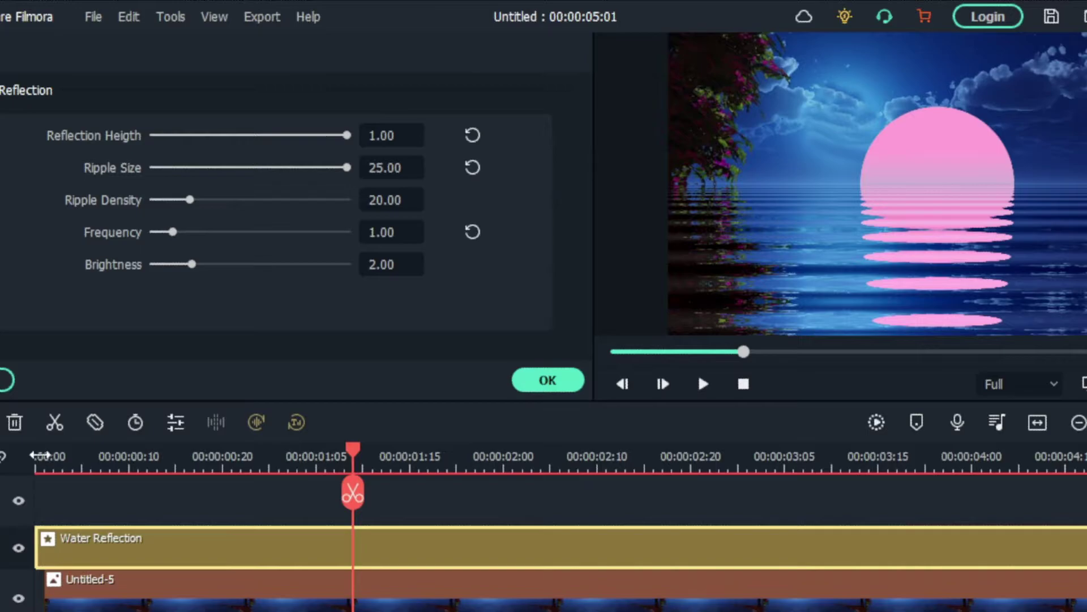
left_click(44, 457)
key("space")
key("space")
Play and scrub the scene to check the moon reflection, then return to Project Media.
left_click(117, 589)
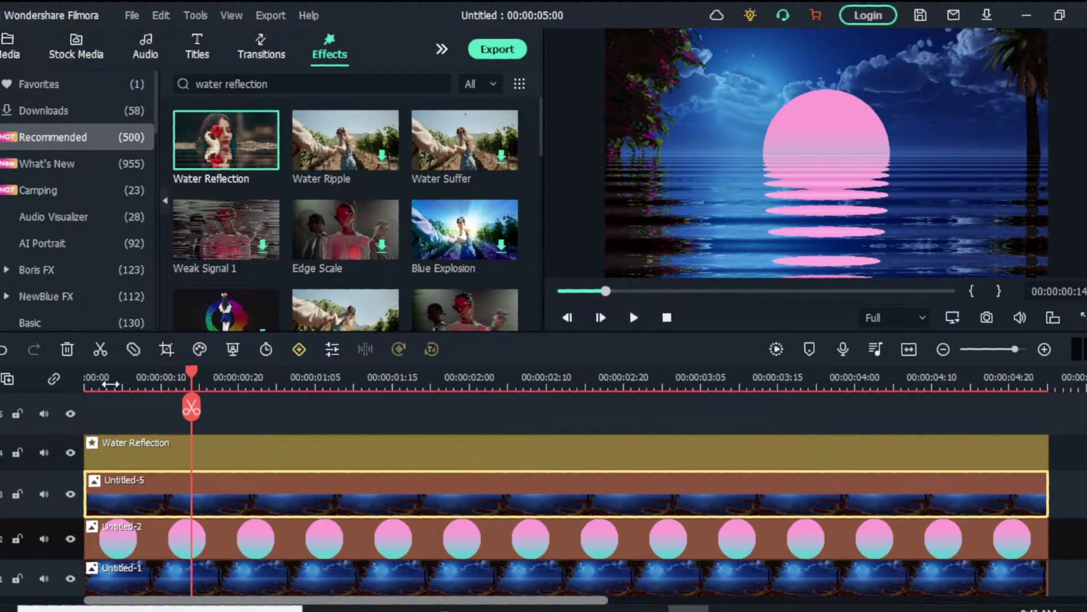
left_click(111, 384)
key("space")
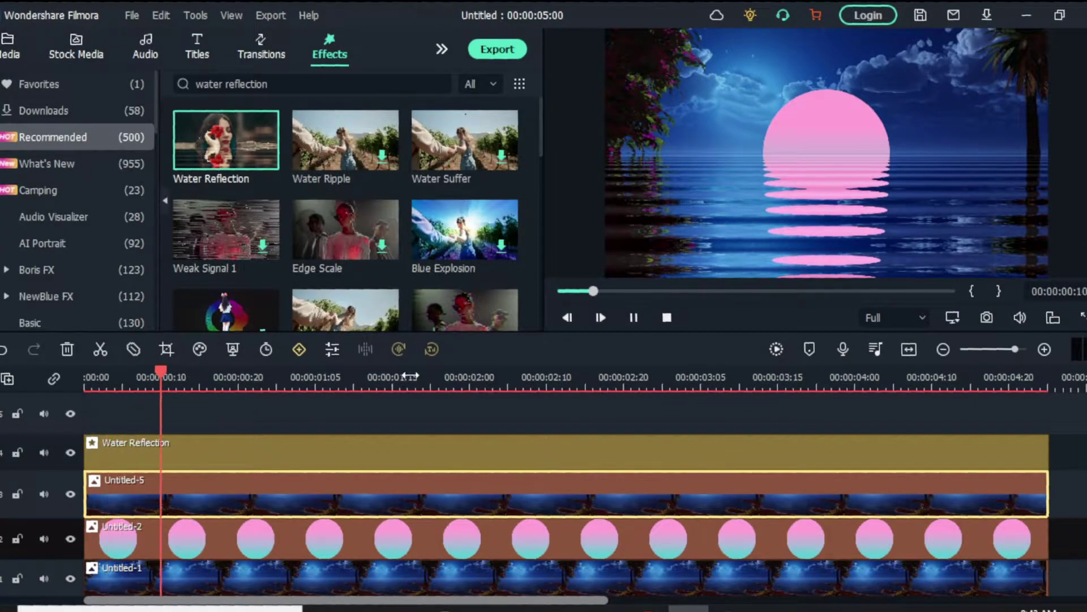
key("space")
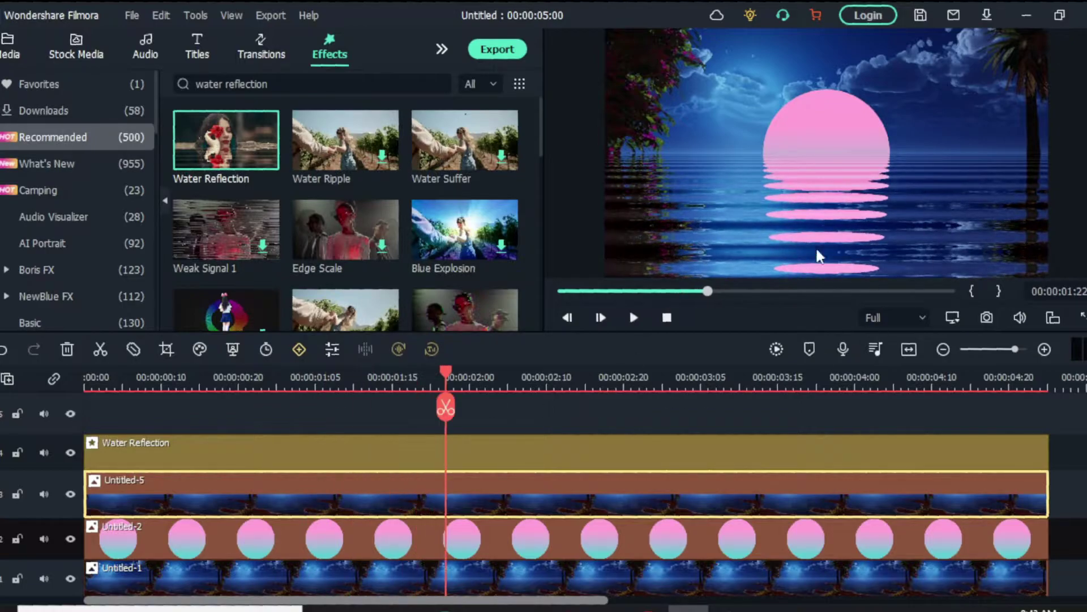
left_click_drag(451, 381, 391, 404)
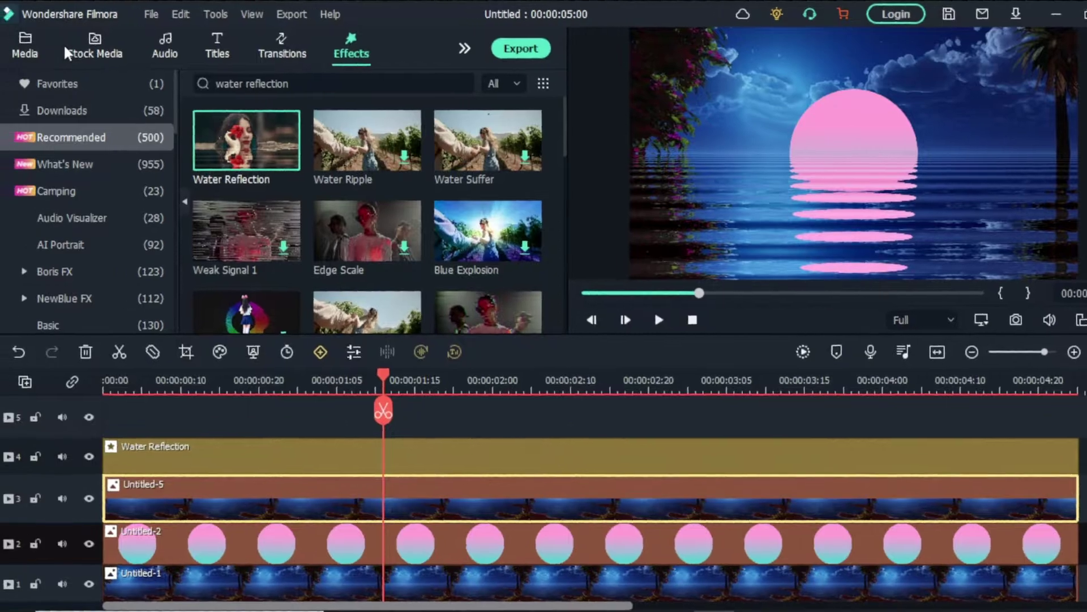
left_click(9, 48)
scroll(309, 396, "up", 1)
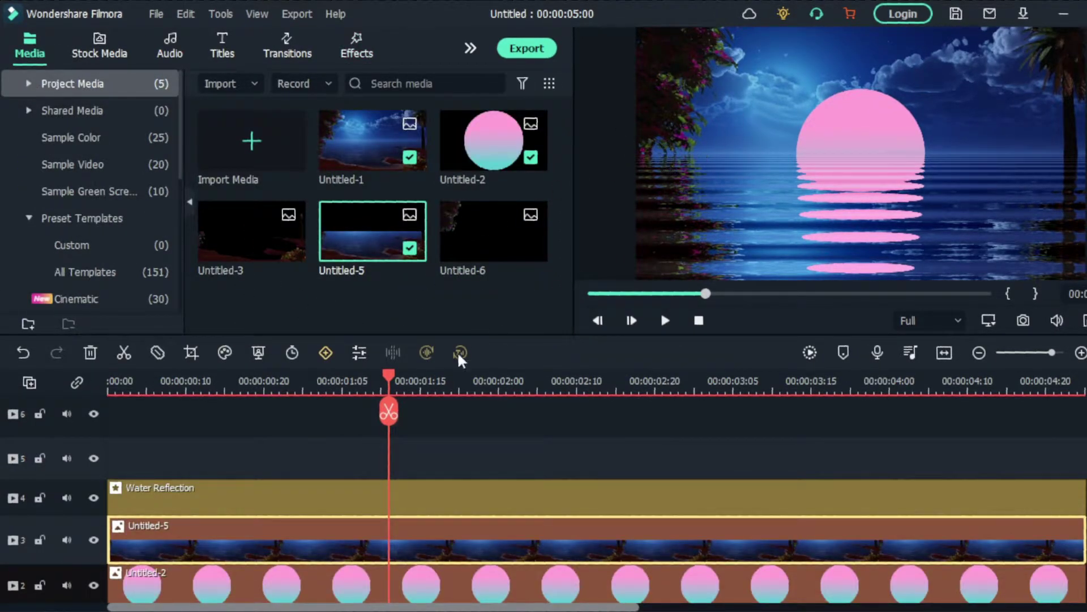
Place Untitled-6 and Untitled-3 on new tracks above the reflection and show Untitled-3's Color settings.
left_click_drag(473, 238, 93, 473)
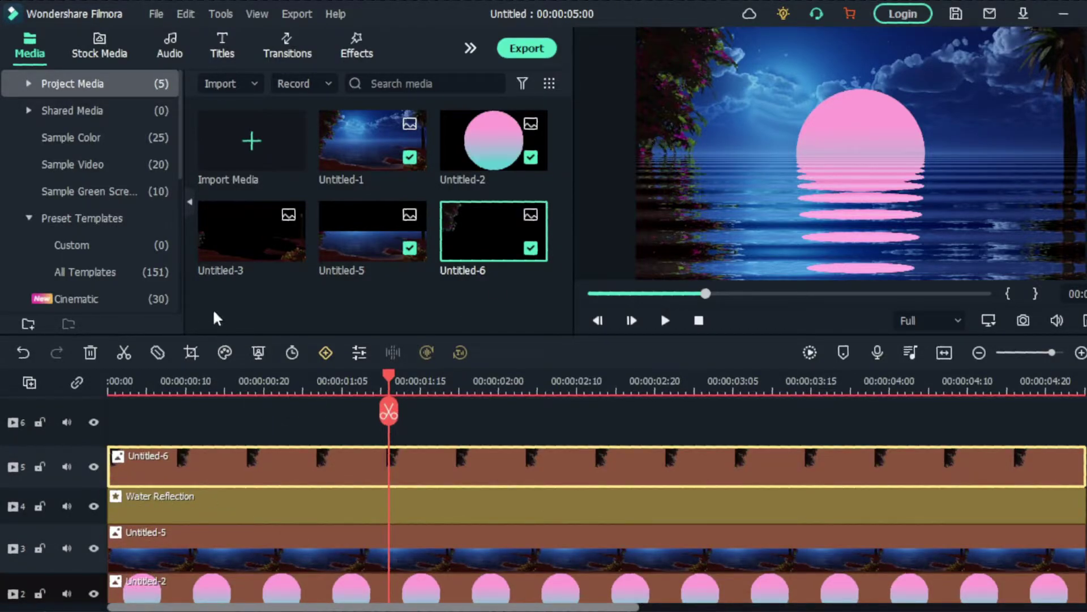
left_click_drag(242, 237, 113, 447)
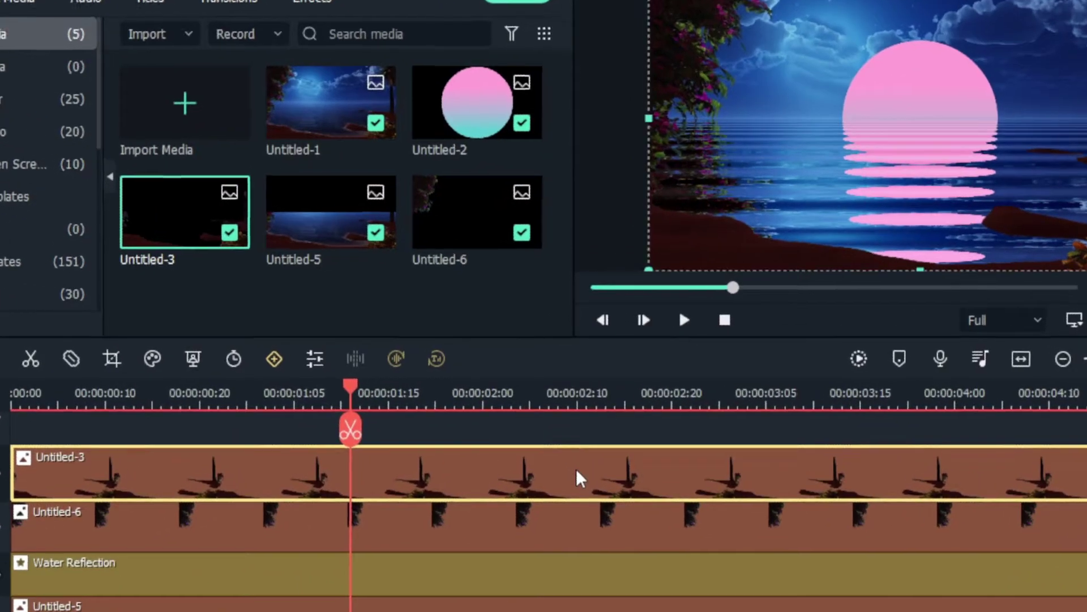
double_click(579, 451)
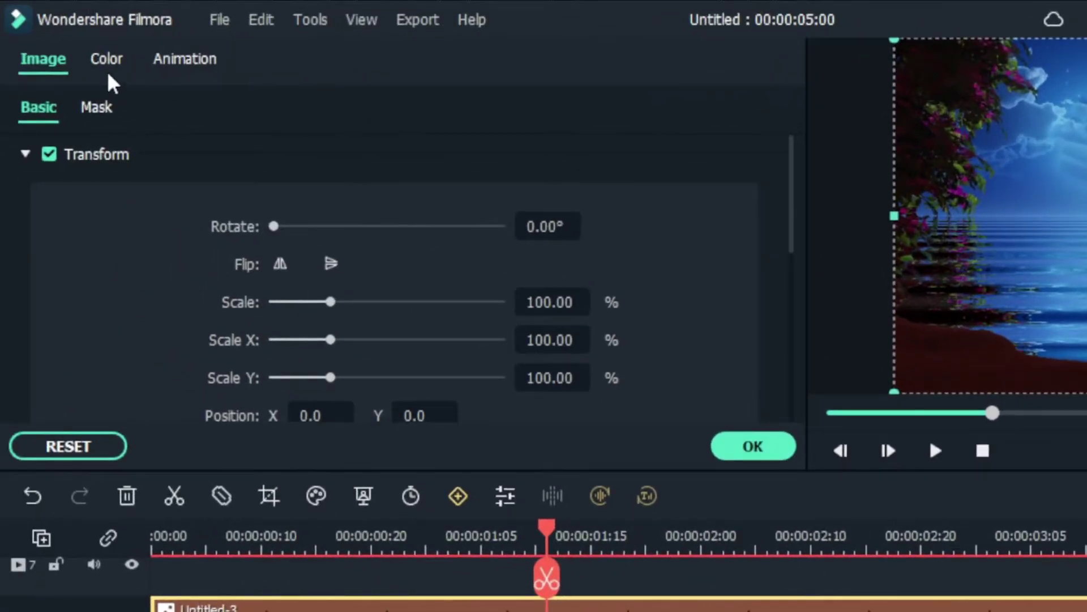
left_click(107, 62)
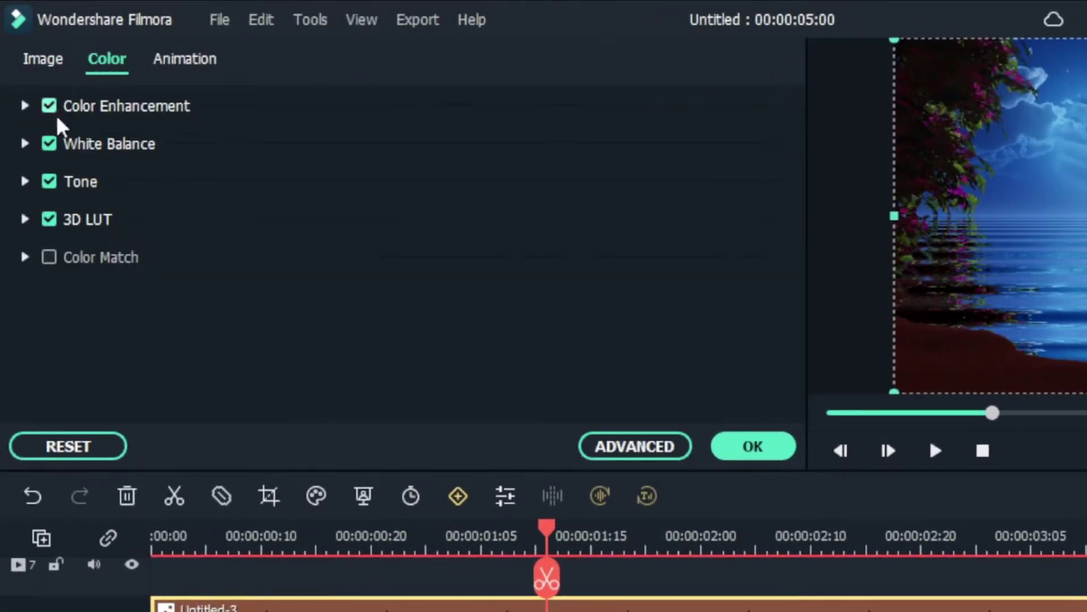
Bend Untitled-3's luminance curve into an S-shape in advanced color correction and apply it.
left_click(630, 445)
left_click(98, 40)
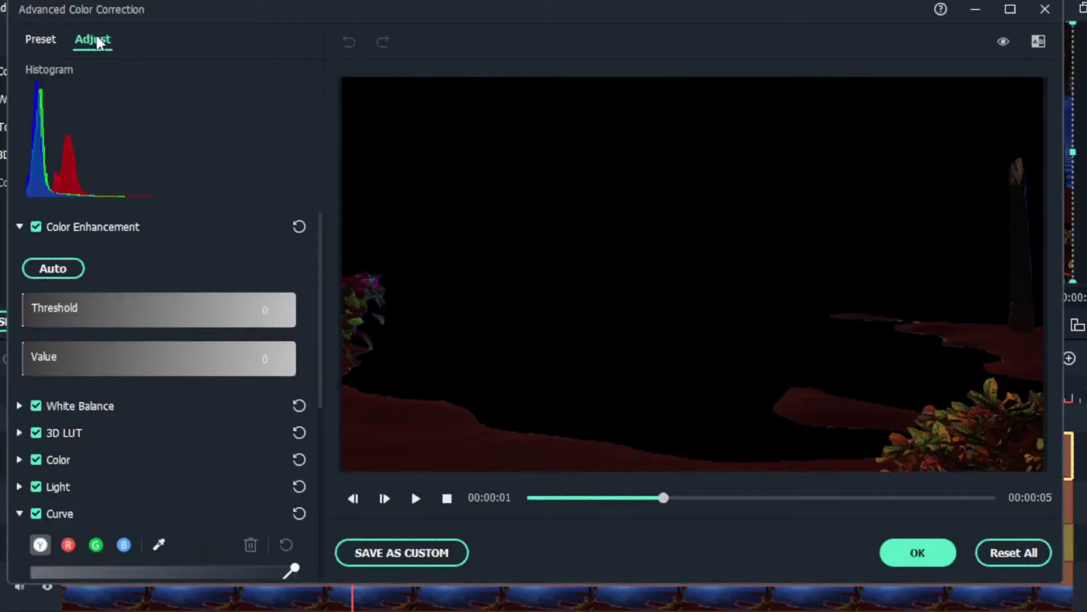
scroll(301, 252, "down", 2)
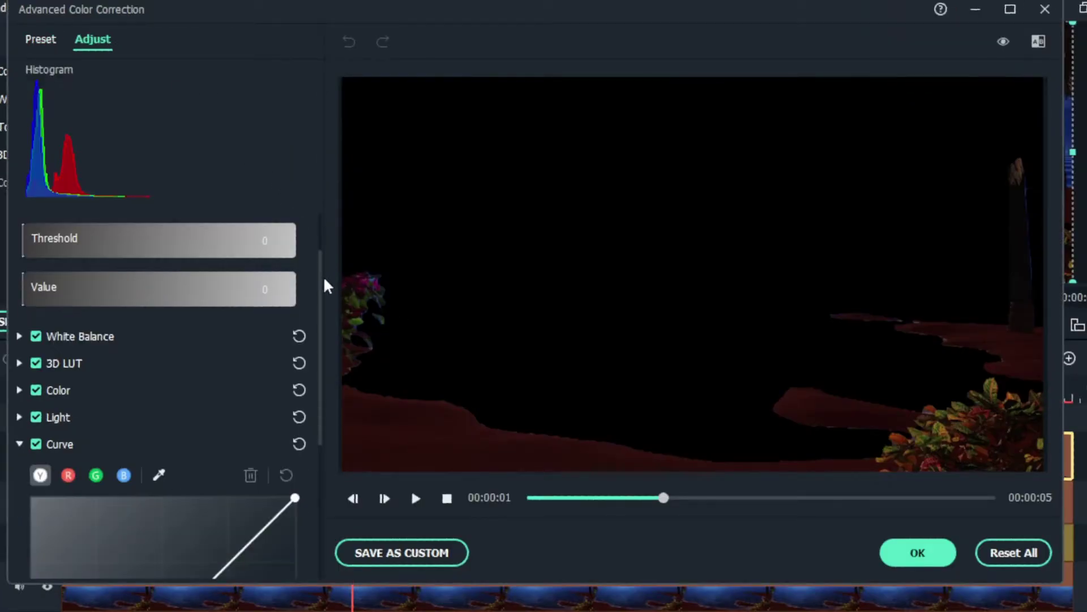
scroll(318, 321, "down", 3)
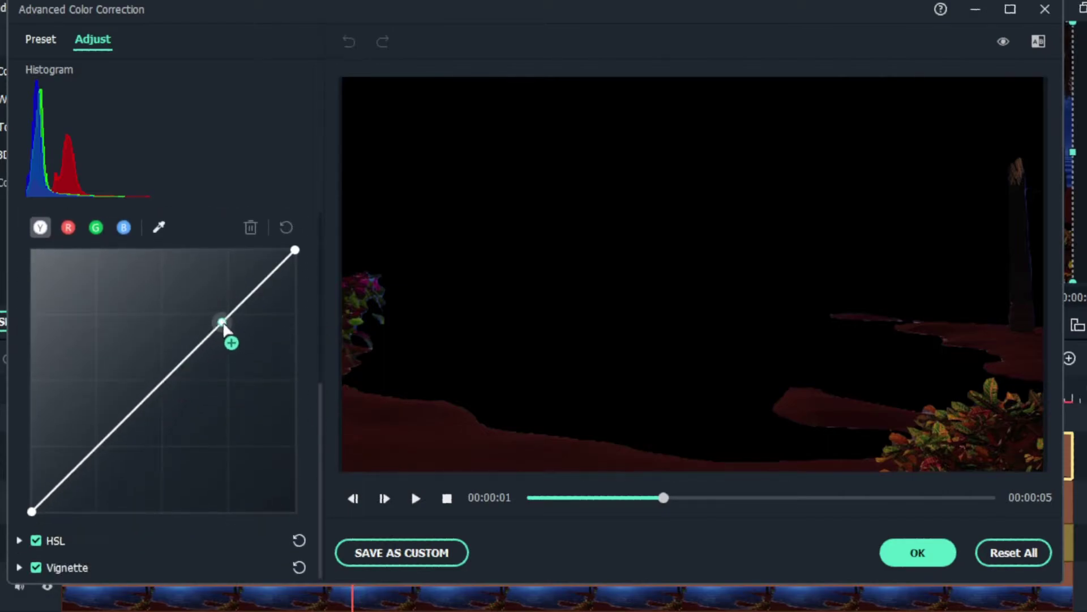
left_click_drag(223, 323, 192, 314)
left_click(116, 427)
left_click_drag(117, 427, 127, 455)
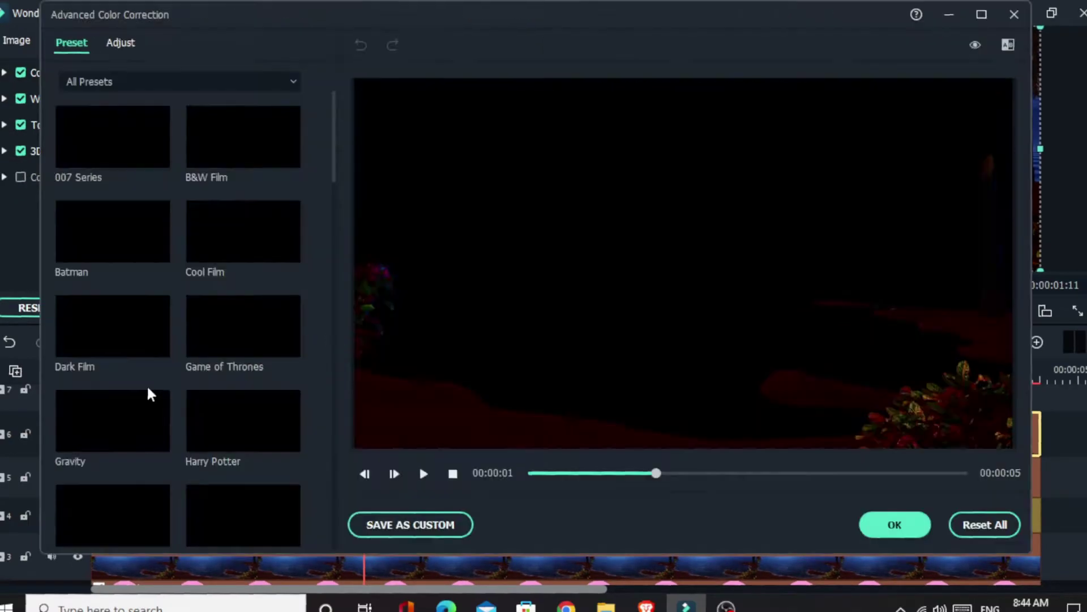
left_click(120, 43)
scroll(334, 226, "down", 5)
left_click_drag(151, 432, 147, 447)
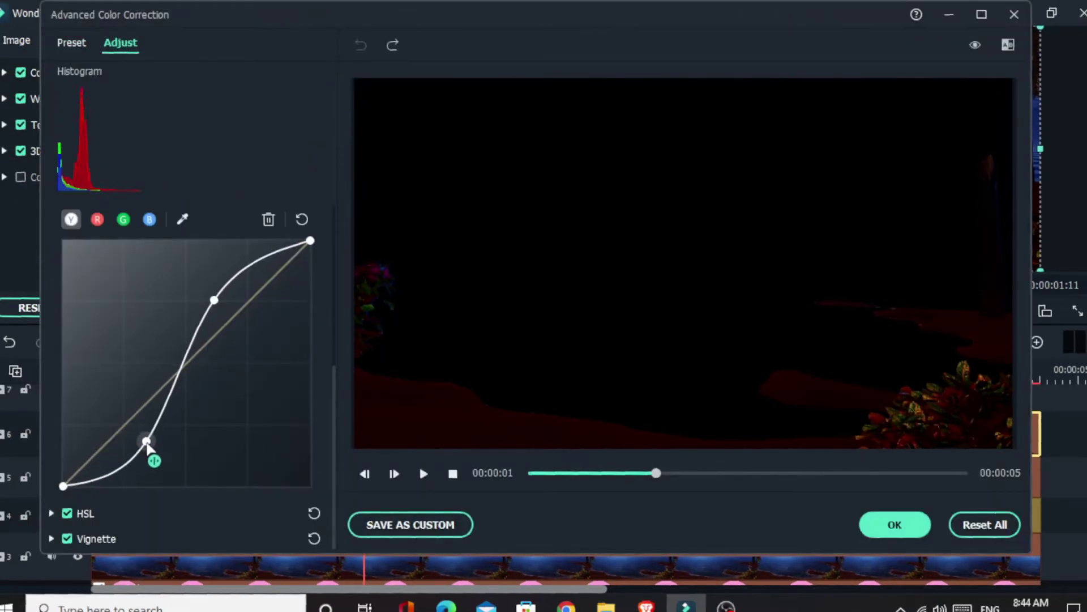
left_click(895, 525)
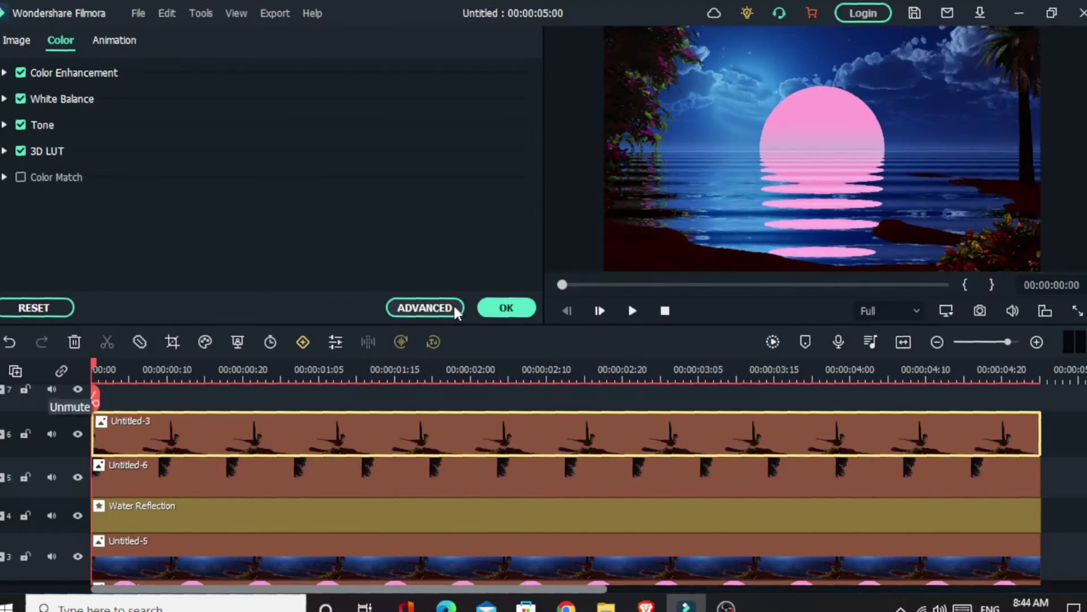
Close the colour settings and play the scene from the start.
left_click(506, 307)
key("space")
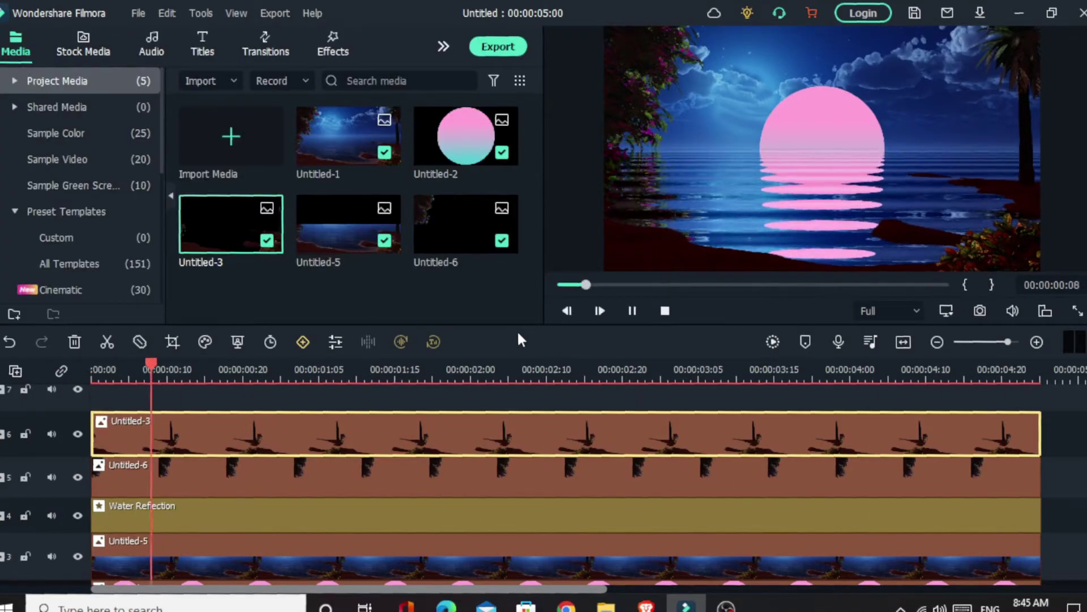
key("space")
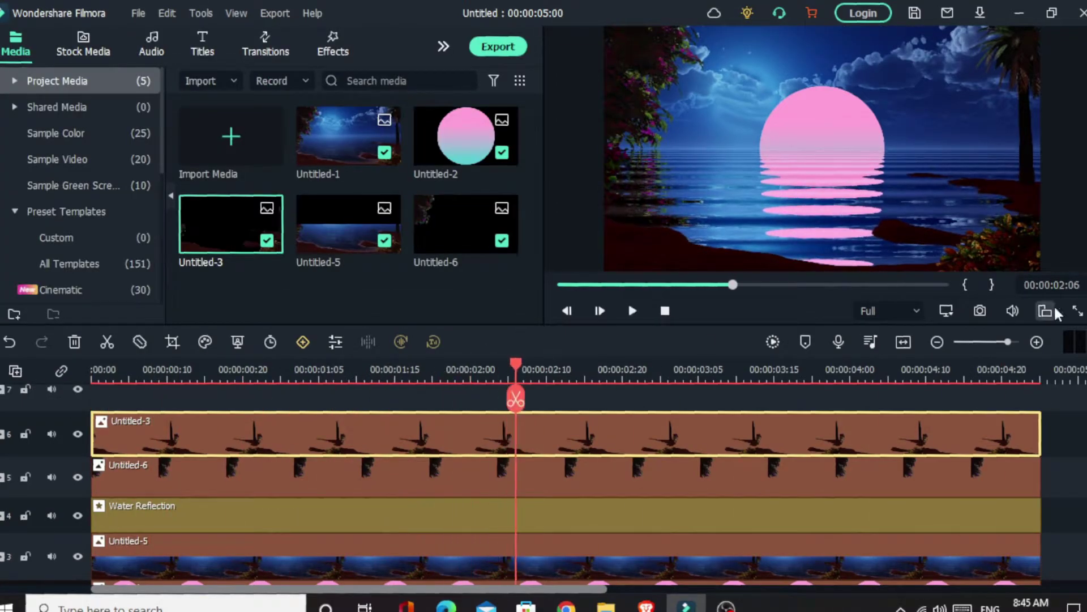
scroll(462, 418, "down", 1)
Apply the Up Down 2 preset animation to the pink moon and preview it rising.
double_click(342, 559)
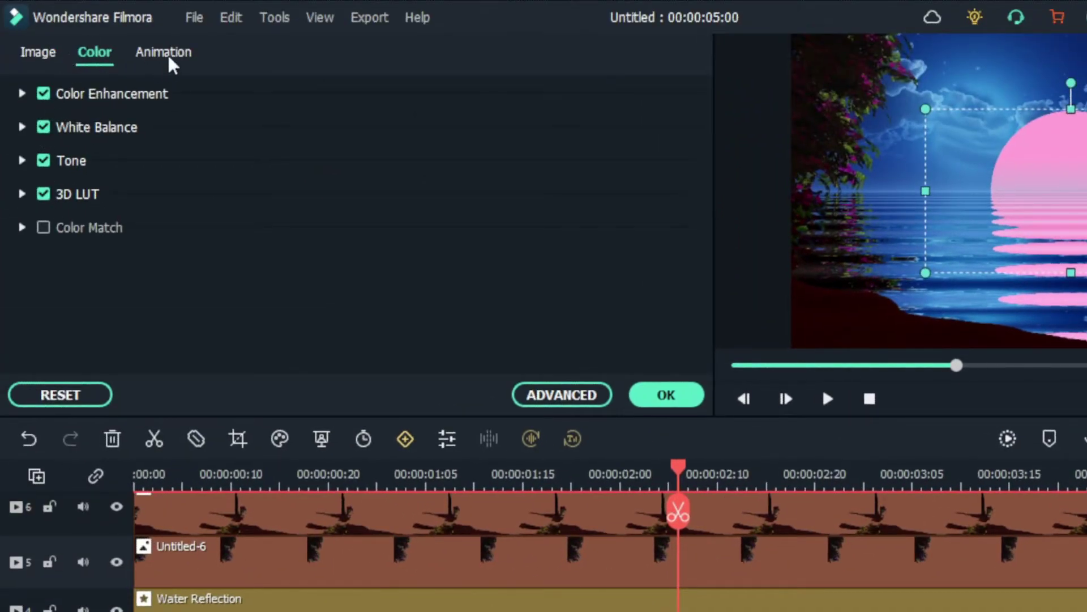
left_click(169, 56)
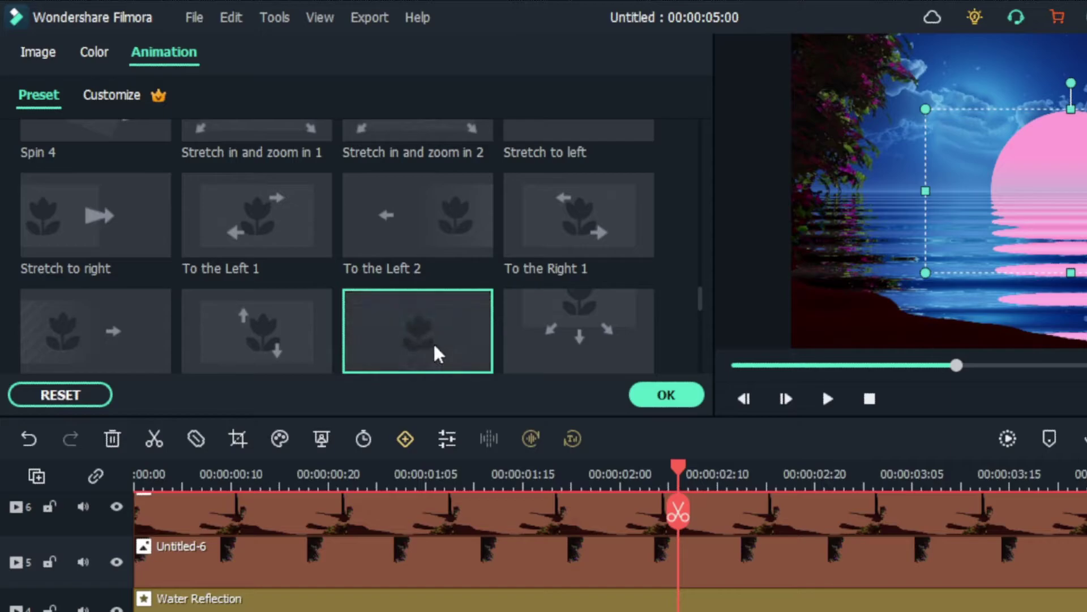
scroll(436, 354, "down", 3)
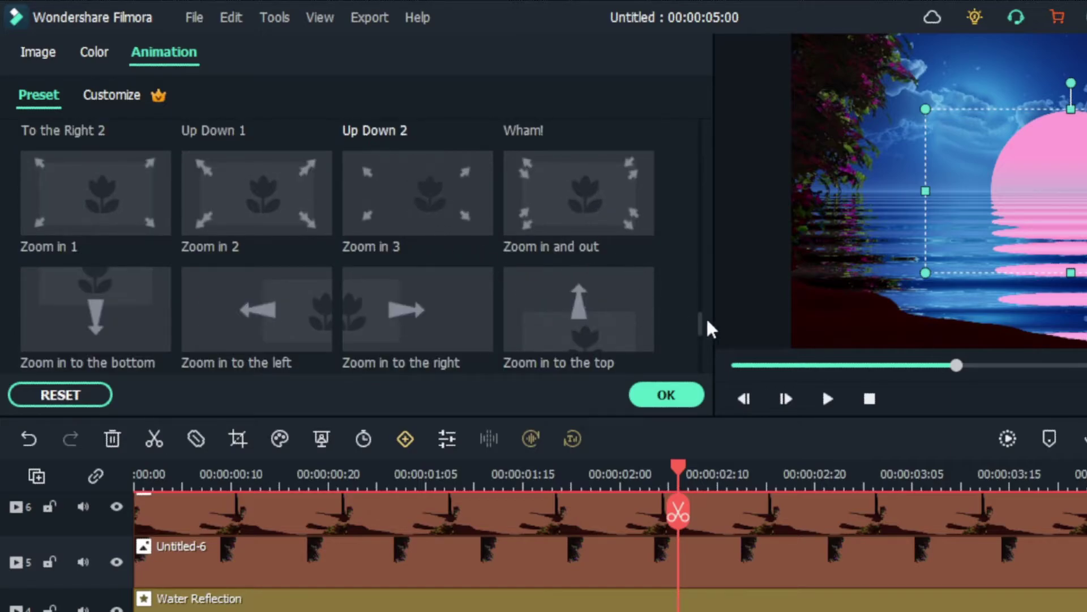
left_click_drag(701, 317, 702, 299)
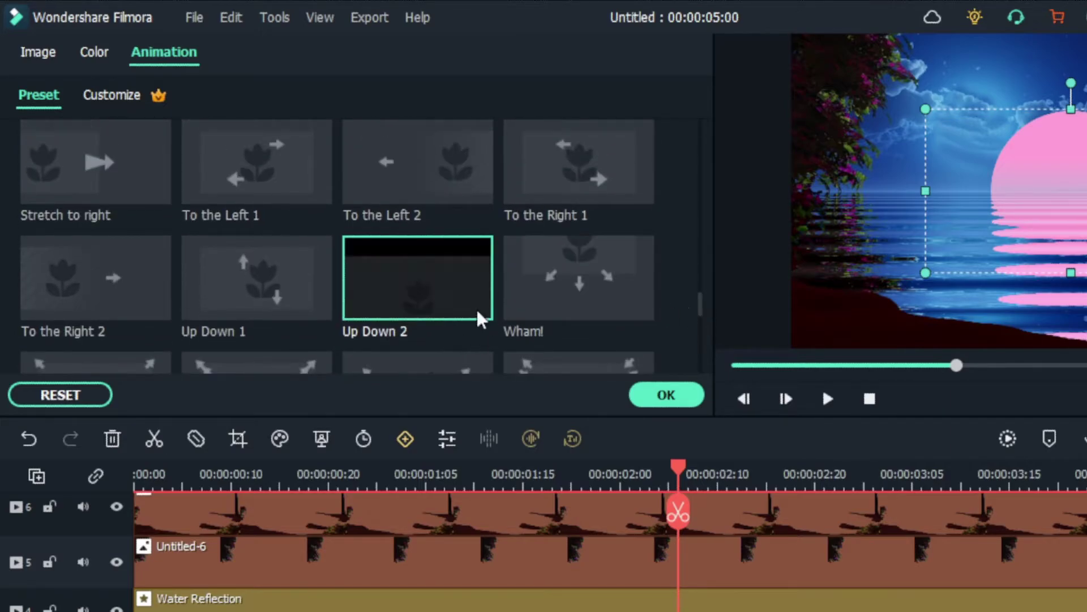
left_click(444, 299)
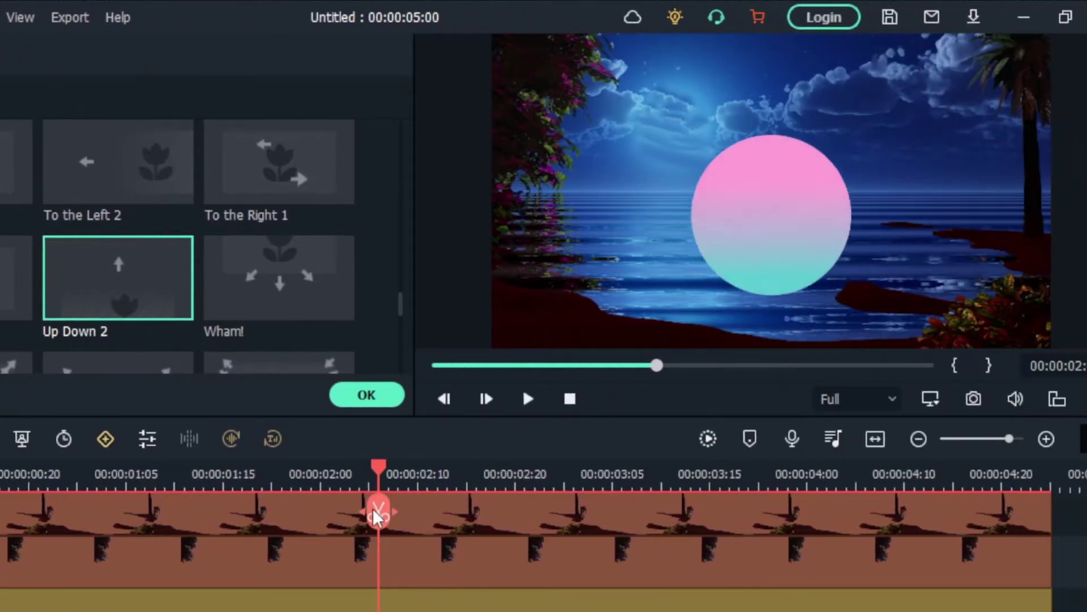
left_click_drag(375, 512, 128, 517)
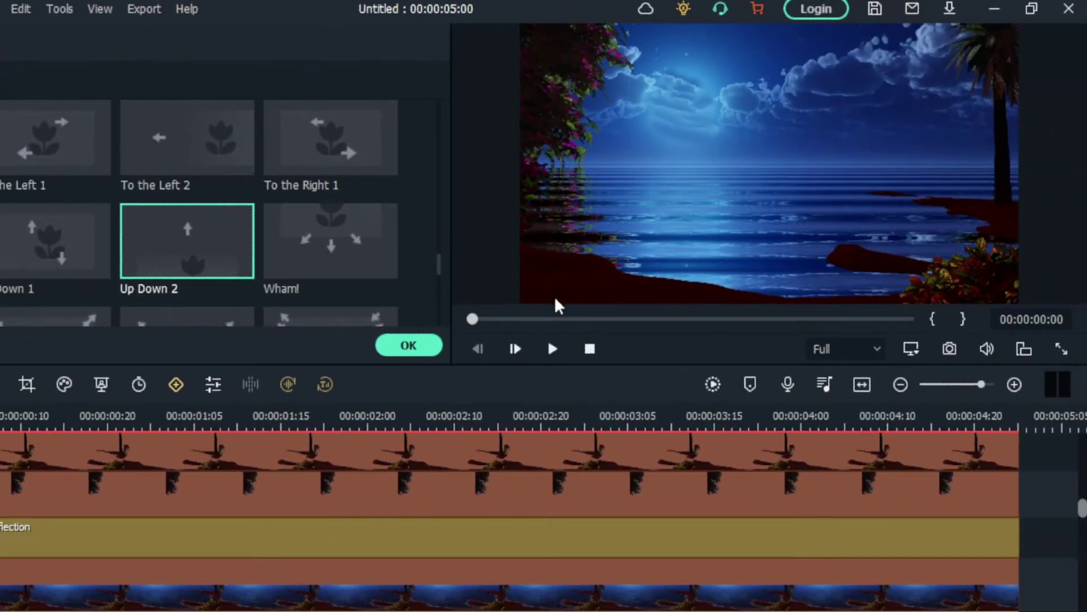
key("space")
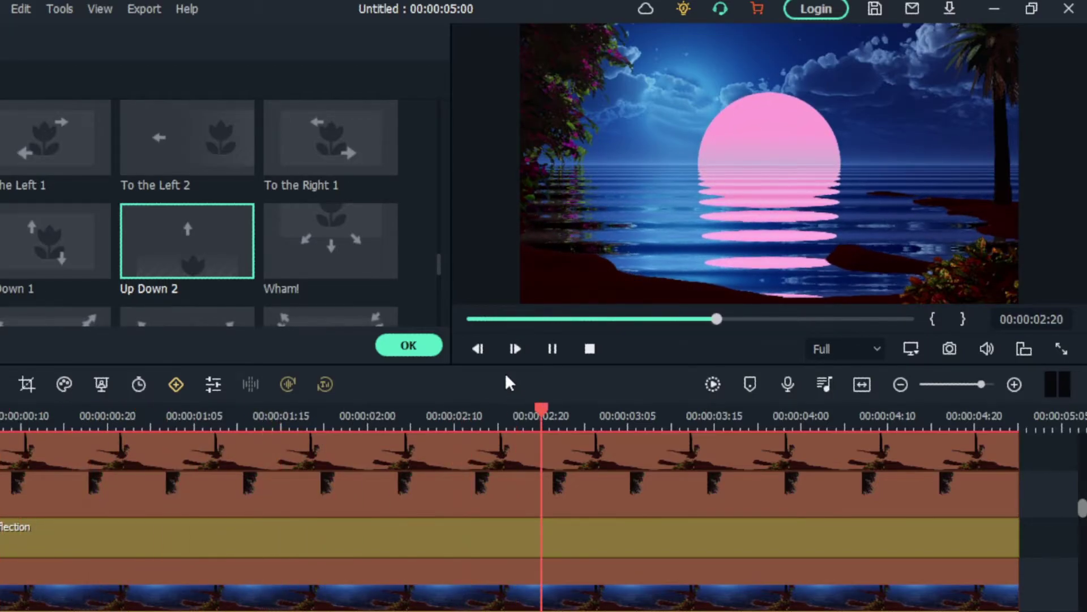
left_click(408, 345)
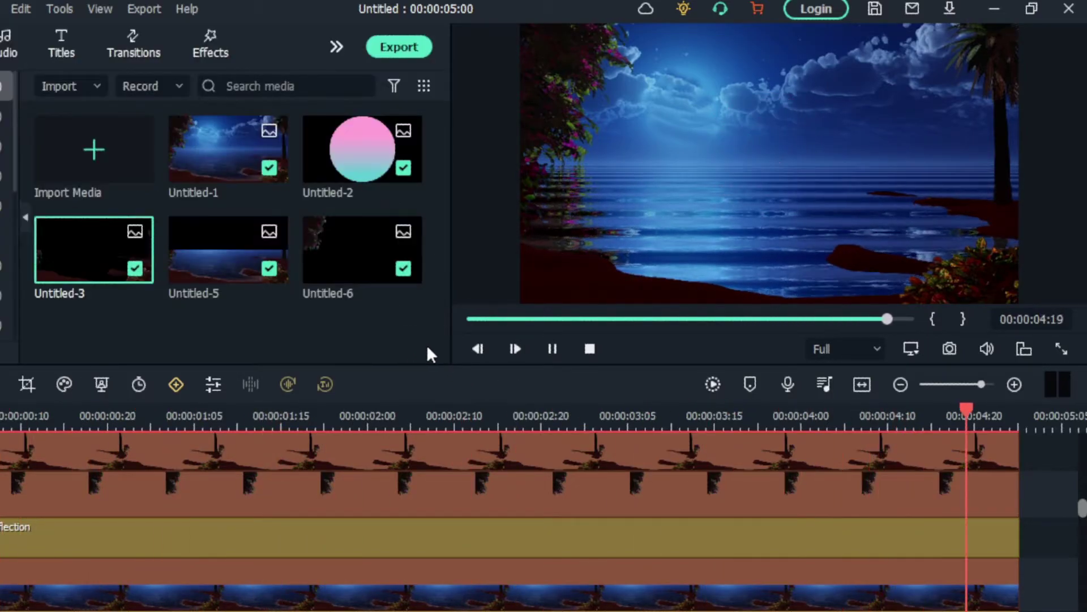
key("space")
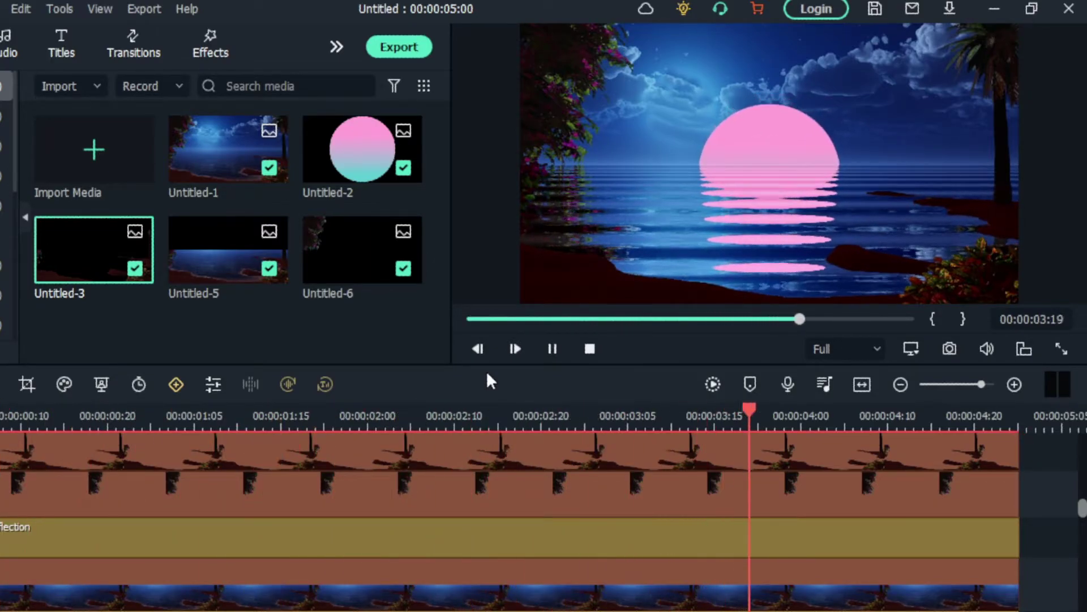
scroll(139, 536, "down", 2)
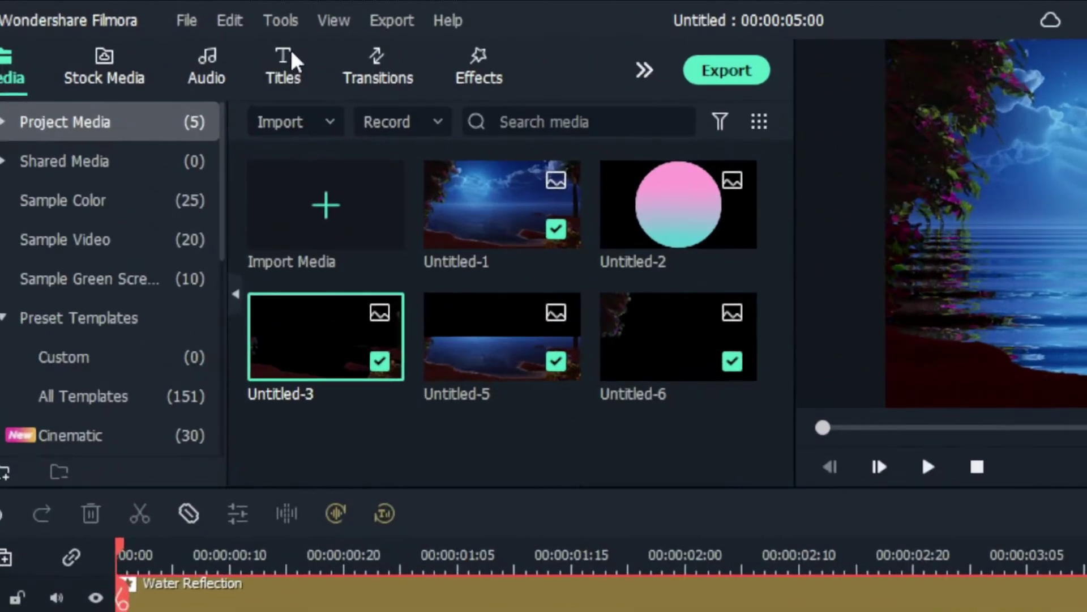
Add a Default Title from the Titles library onto a timeline track.
left_click(191, 35)
left_click_drag(300, 229, 276, 611)
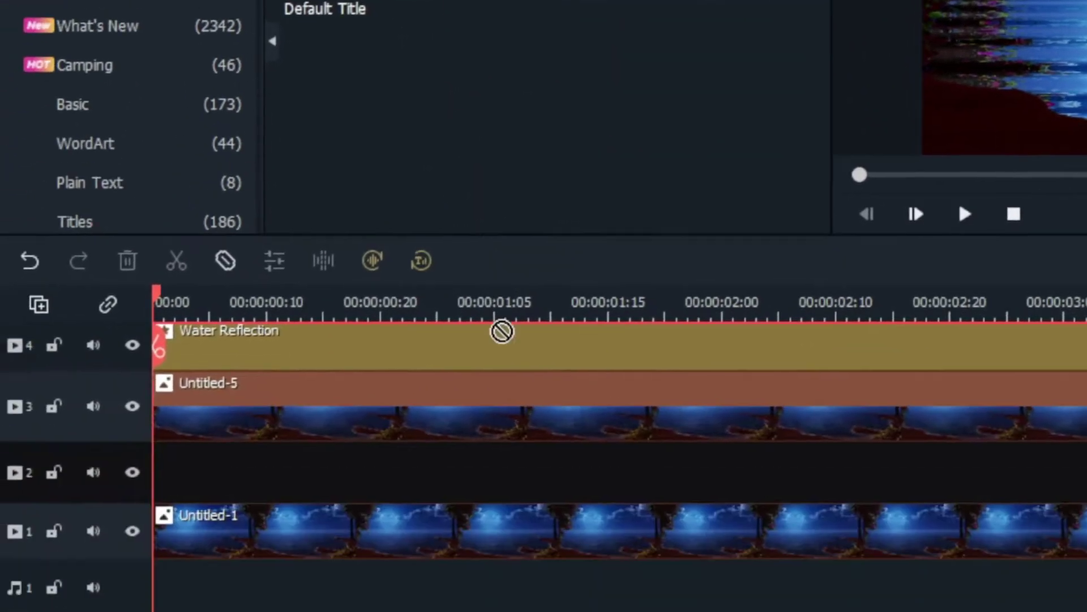
left_click_drag(163, 477, 177, 476)
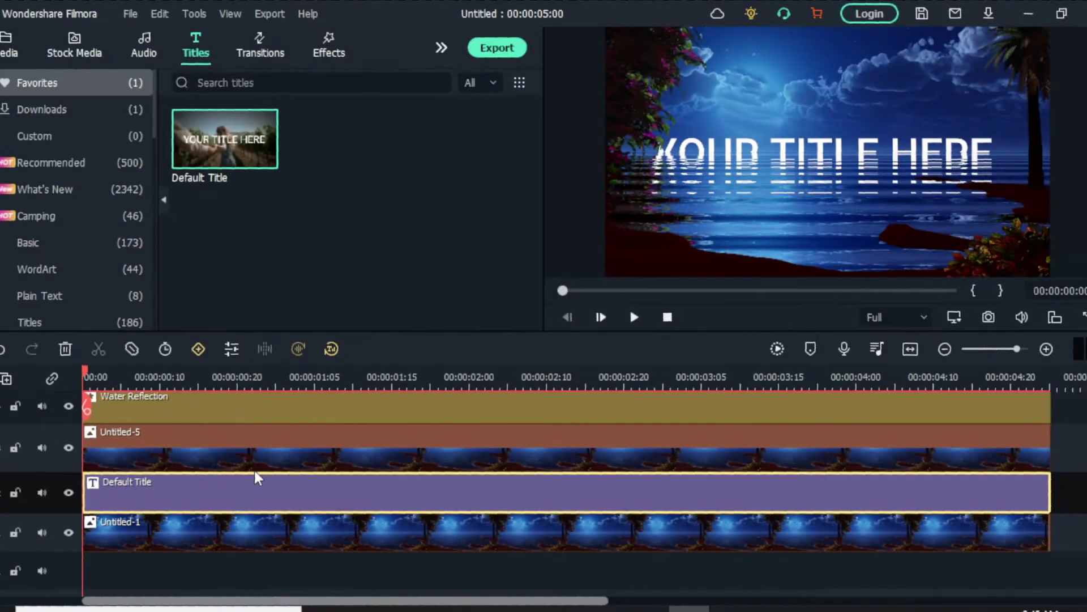
Change the title text to REFLECTION, size 100, font Campton-ExtraBold.
double_click(393, 442)
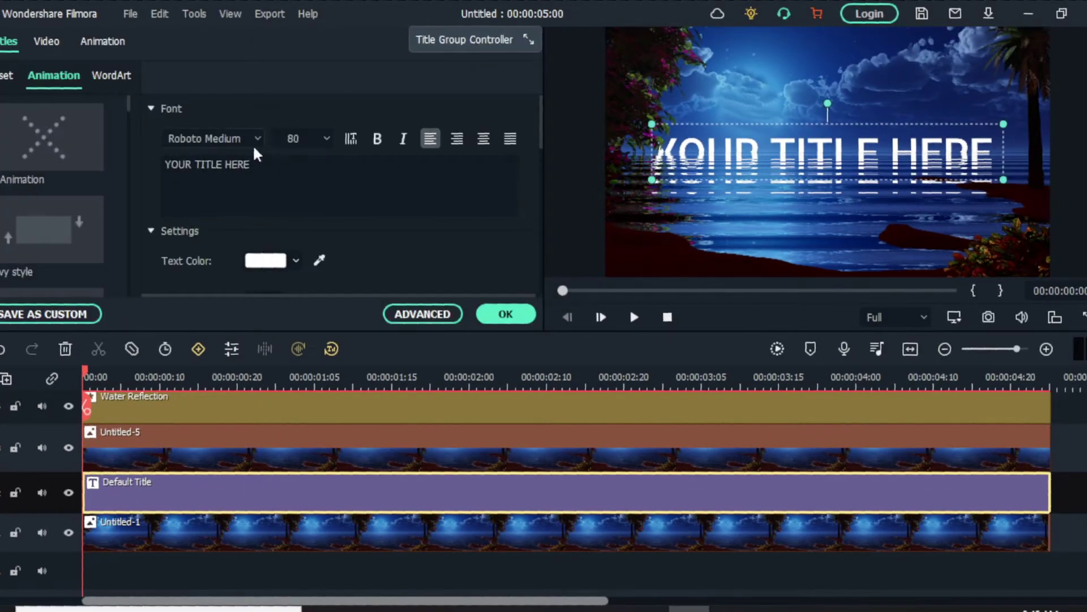
triple_click(191, 167)
type("FILMORA")
key("ctrl+a")
type("D")
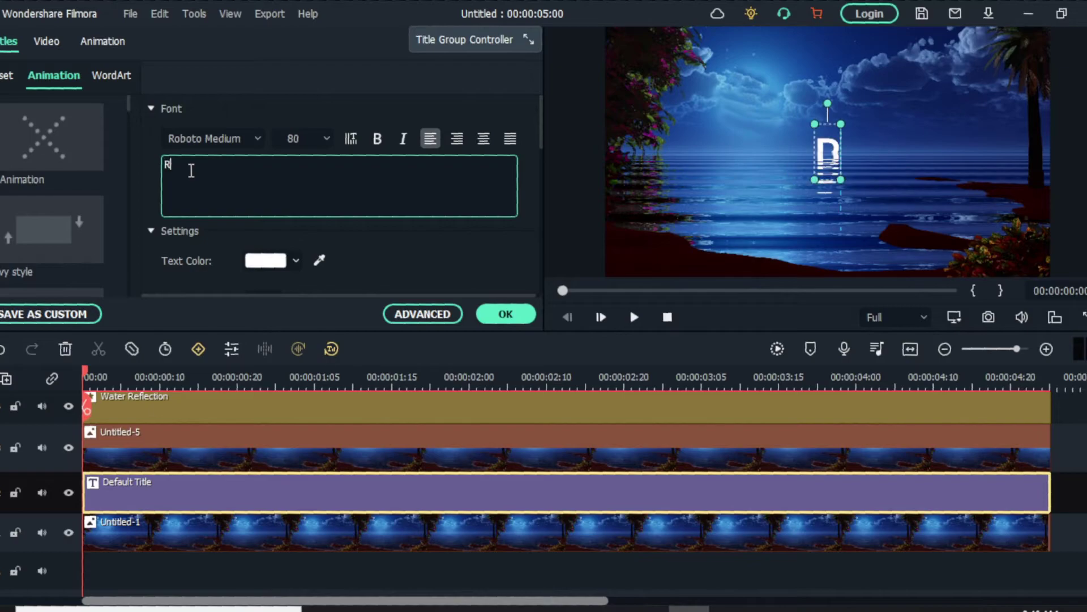
type("EFLECTION")
left_click(293, 138)
type("100")
key("Return")
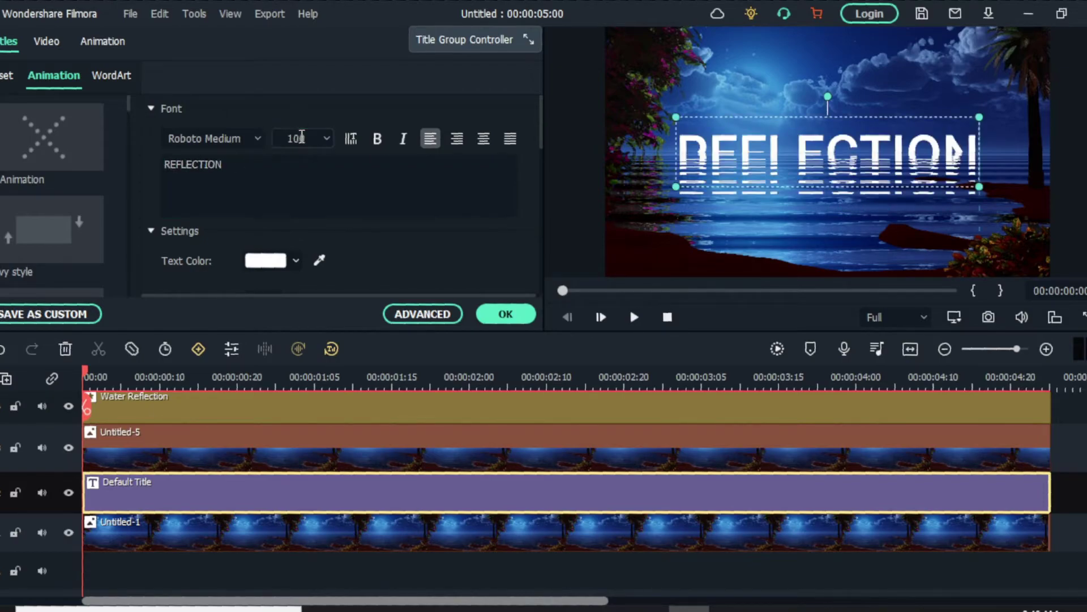
left_click(227, 138)
left_click(240, 192)
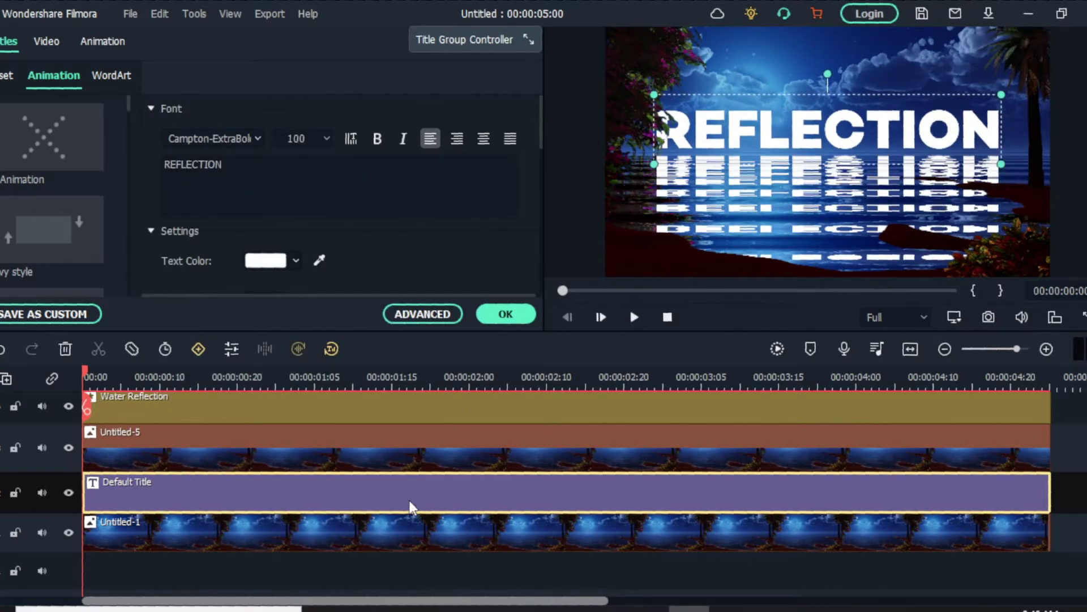
left_click(1079, 319)
key("Escape")
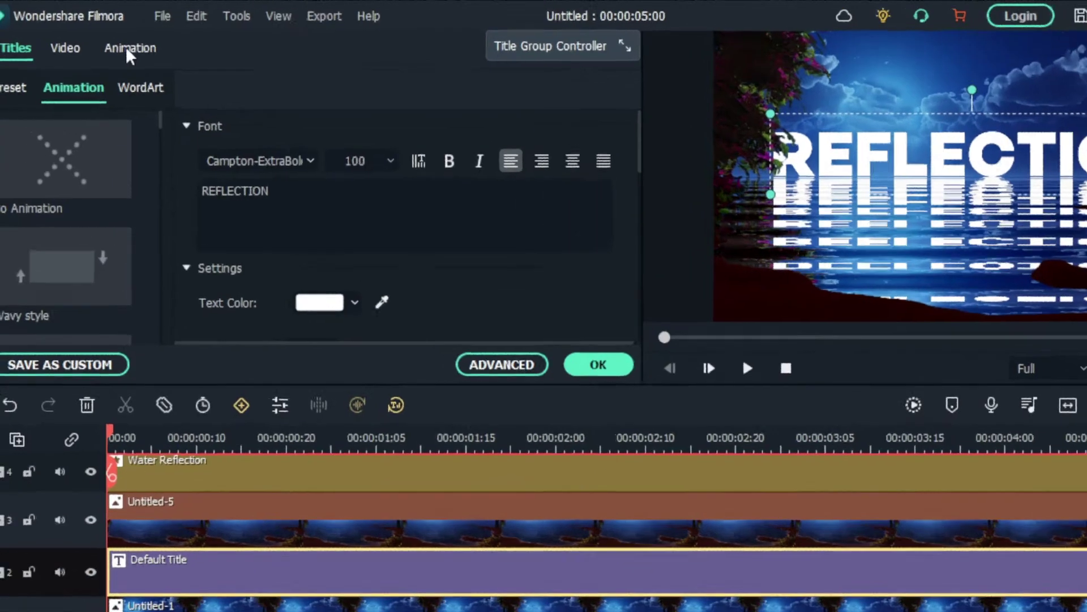
Apply the legacy Up Down 2 preset motion to the REFLECTION title and preview it.
left_click(129, 53)
scroll(331, 197, "down", 5)
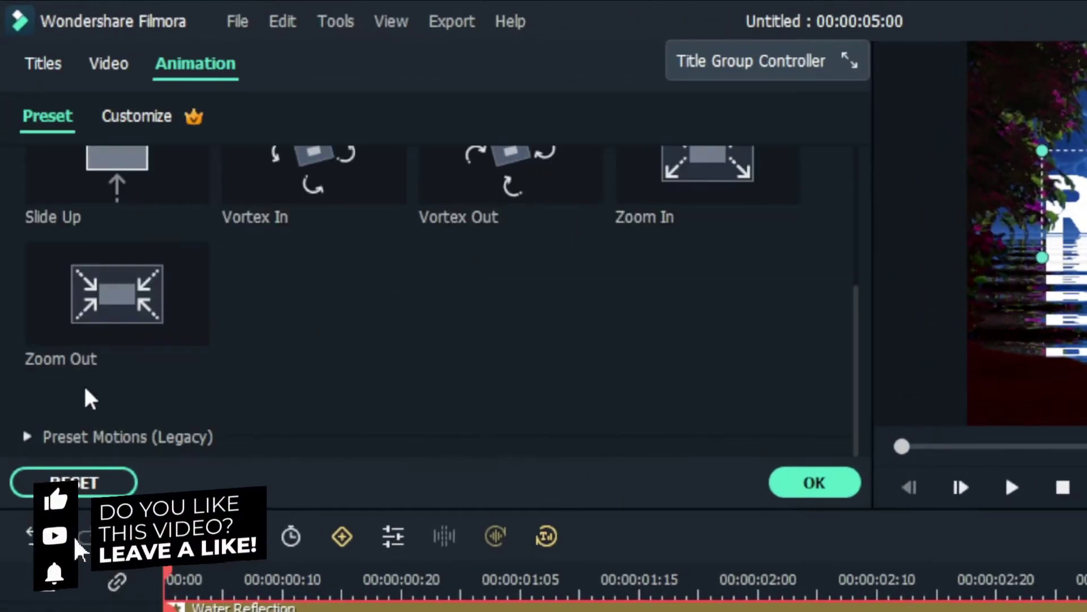
left_click(40, 439)
scroll(250, 363, "down", 5)
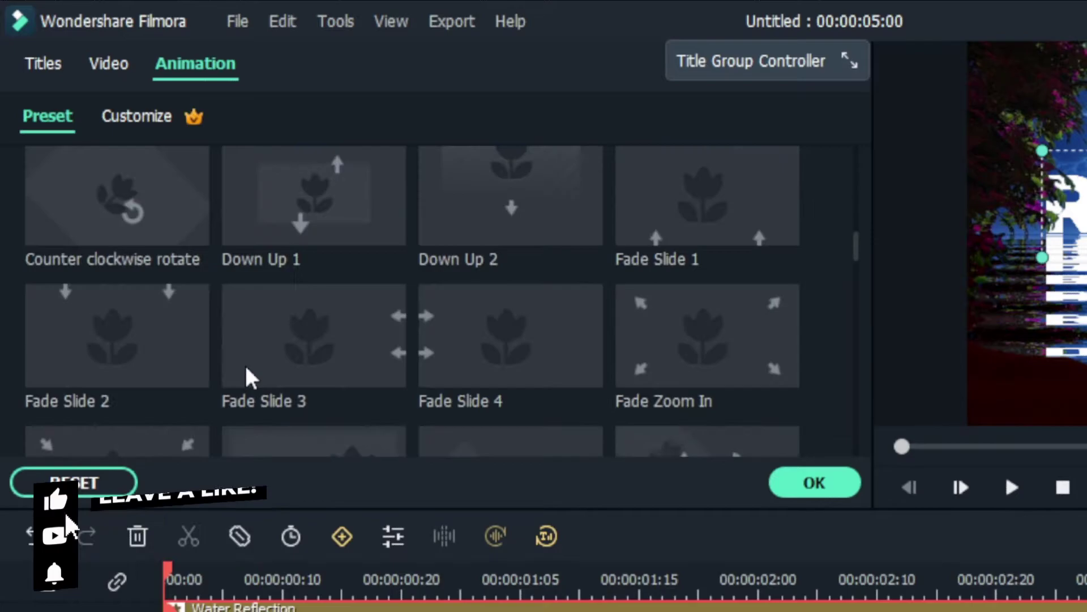
scroll(578, 294, "down", 5)
scroll(568, 303, "down", 8)
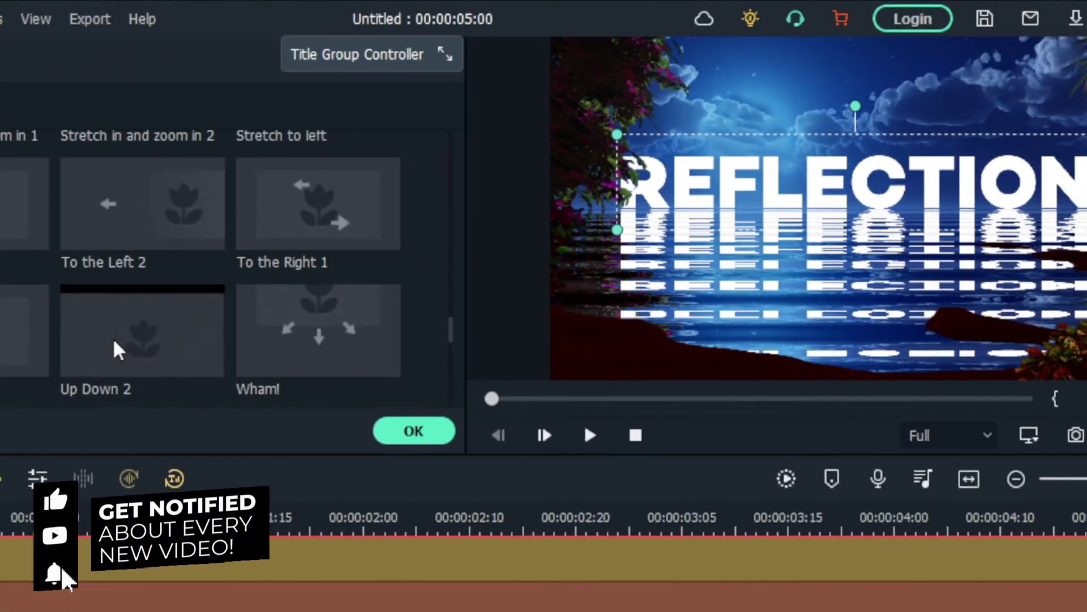
left_click(478, 378)
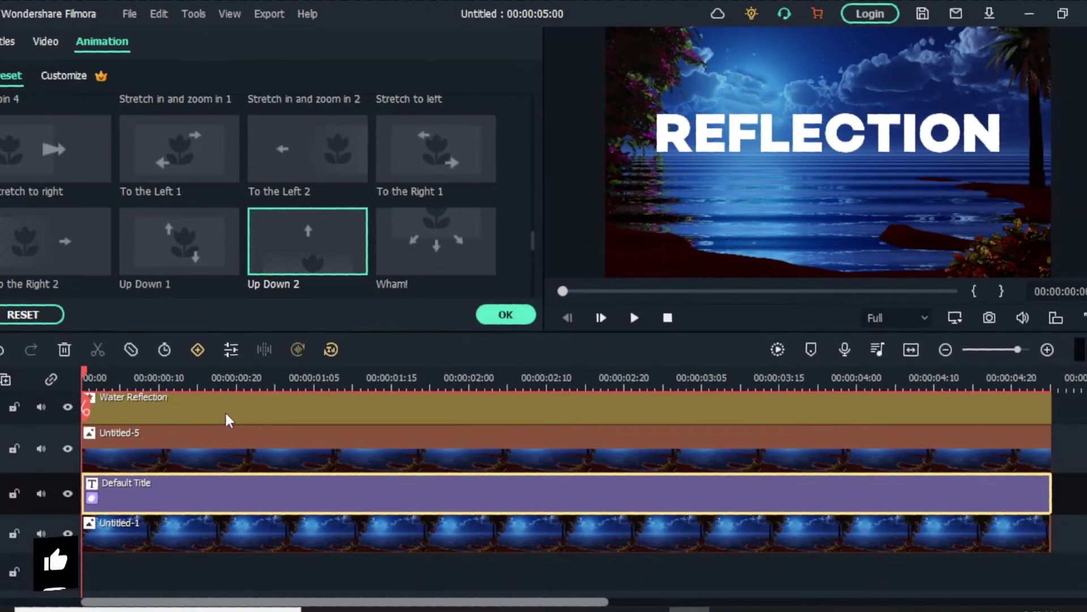
key("space")
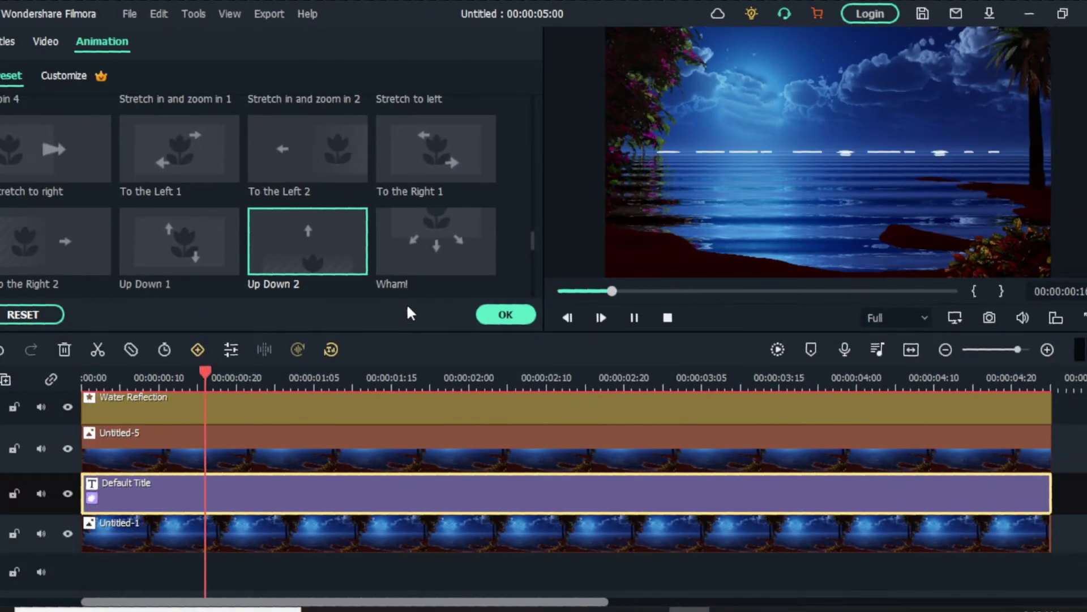
Confirm the REFLECTION title's Up Down 2 animation with OK.
left_click(518, 315)
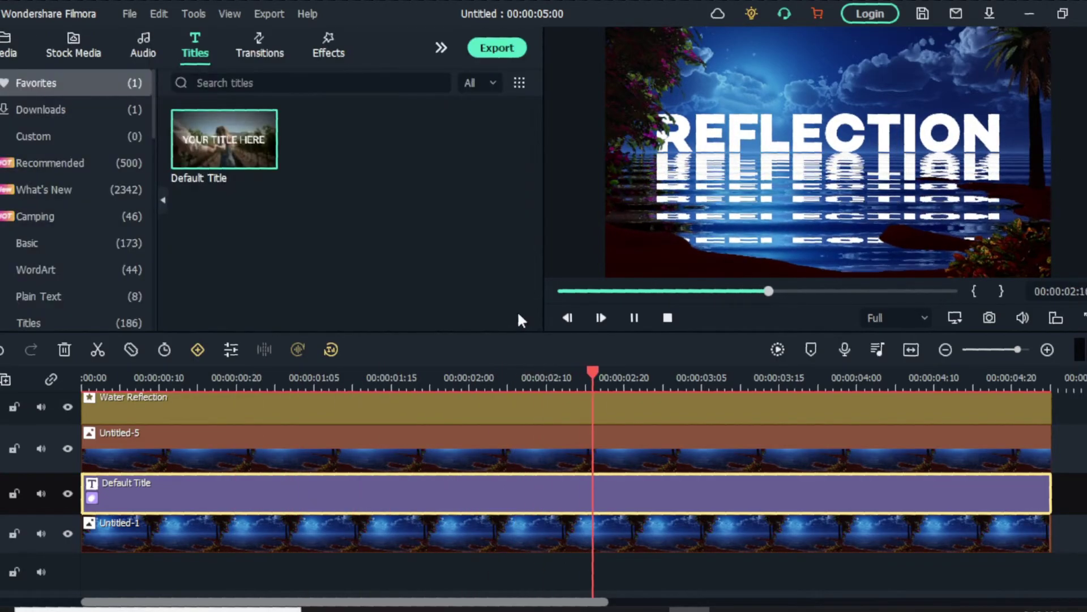